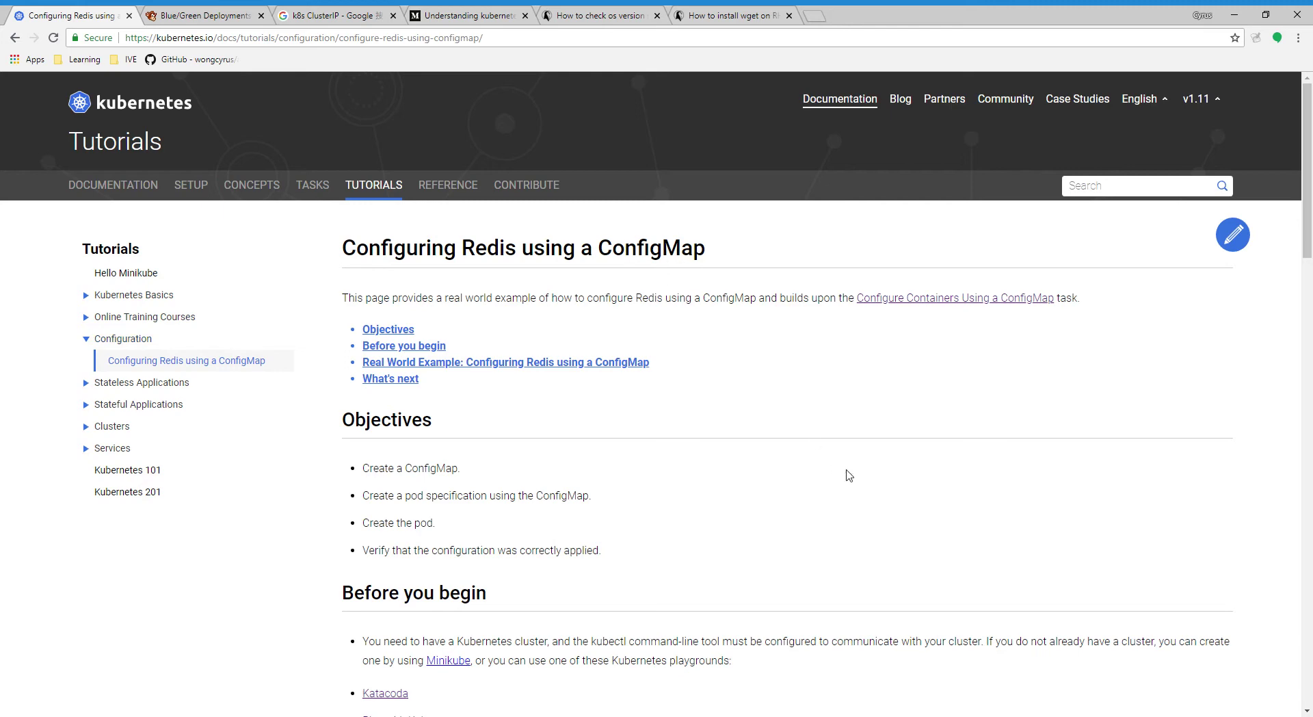
- Find the Katacoda Kubernetes Playground link in the documentation and open it in a new tab
scroll(704, 455, "down", 6)
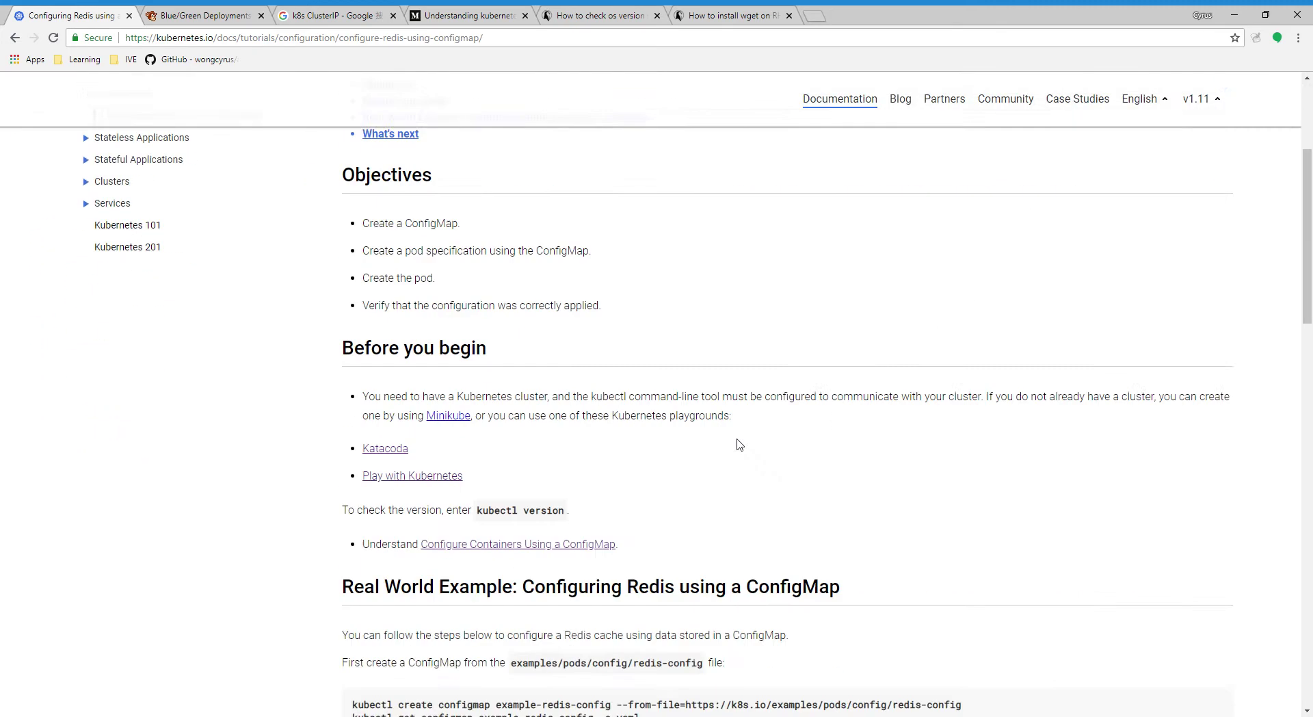
scroll(682, 417, "down", 2)
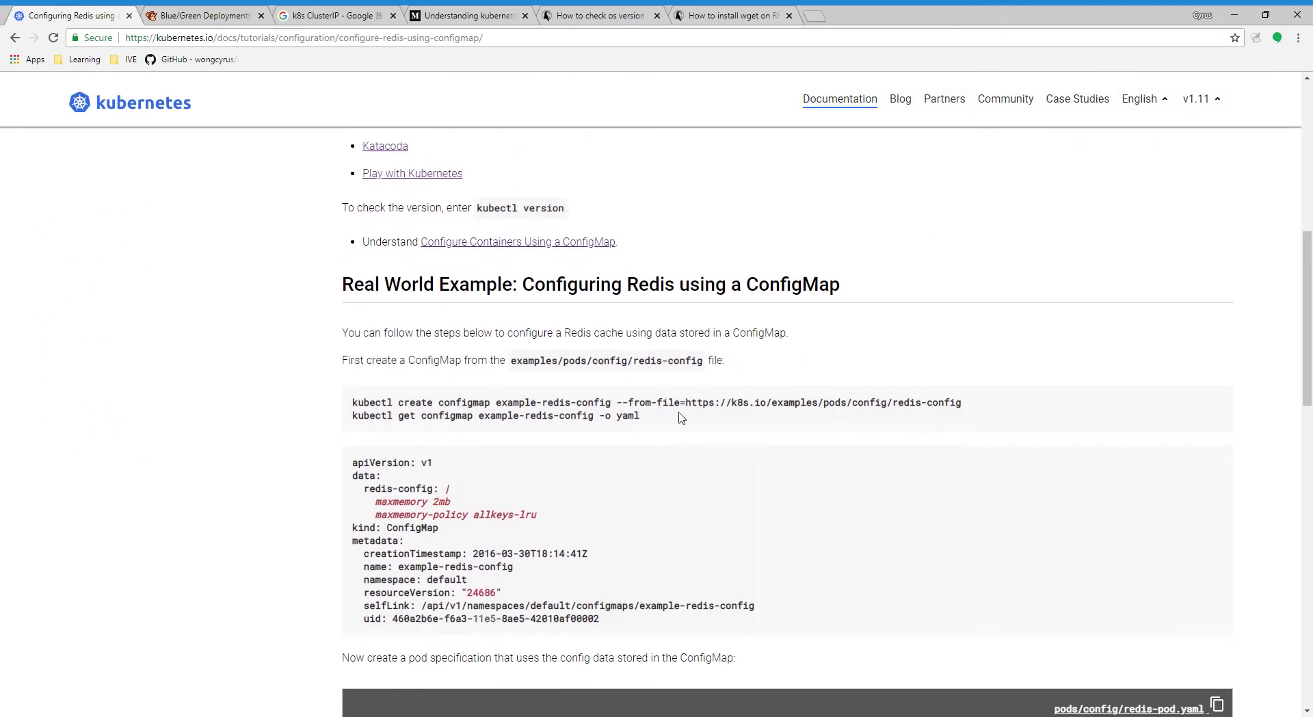
scroll(274, 332, "down", 1)
scroll(456, 412, "down", 1)
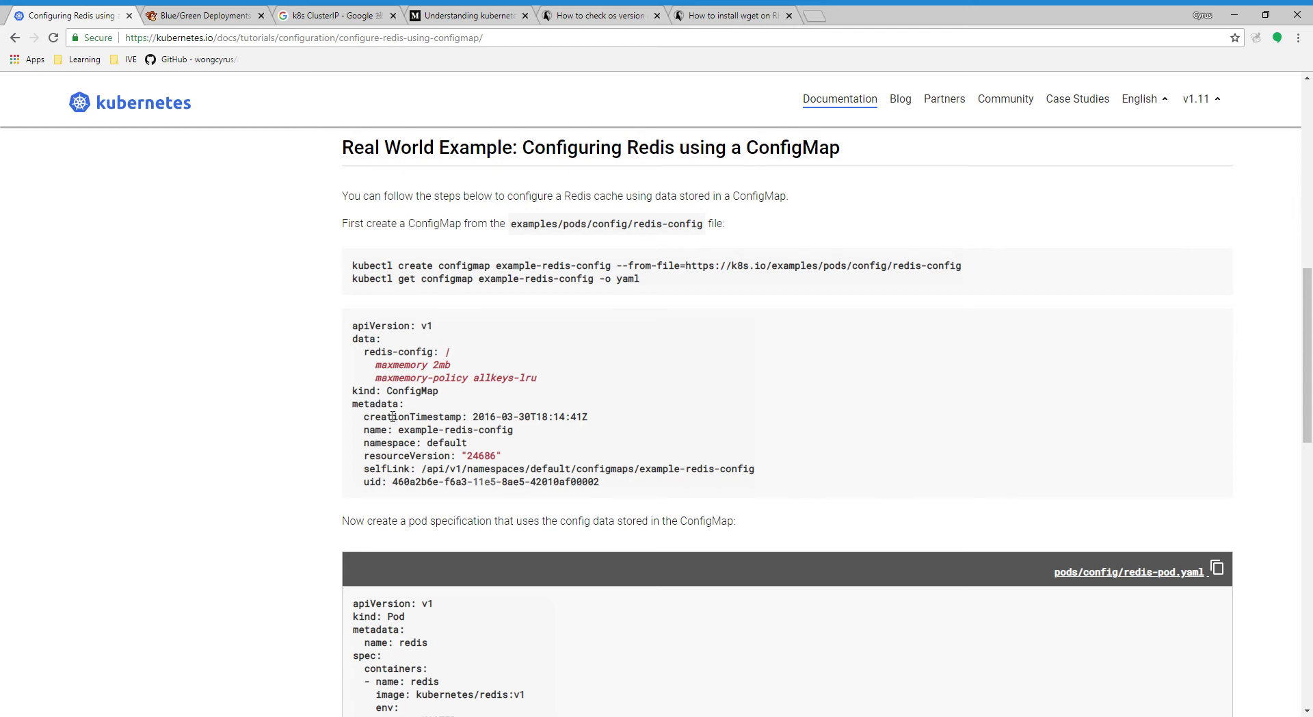
scroll(374, 404, "down", 3)
scroll(850, 398, "down", 1)
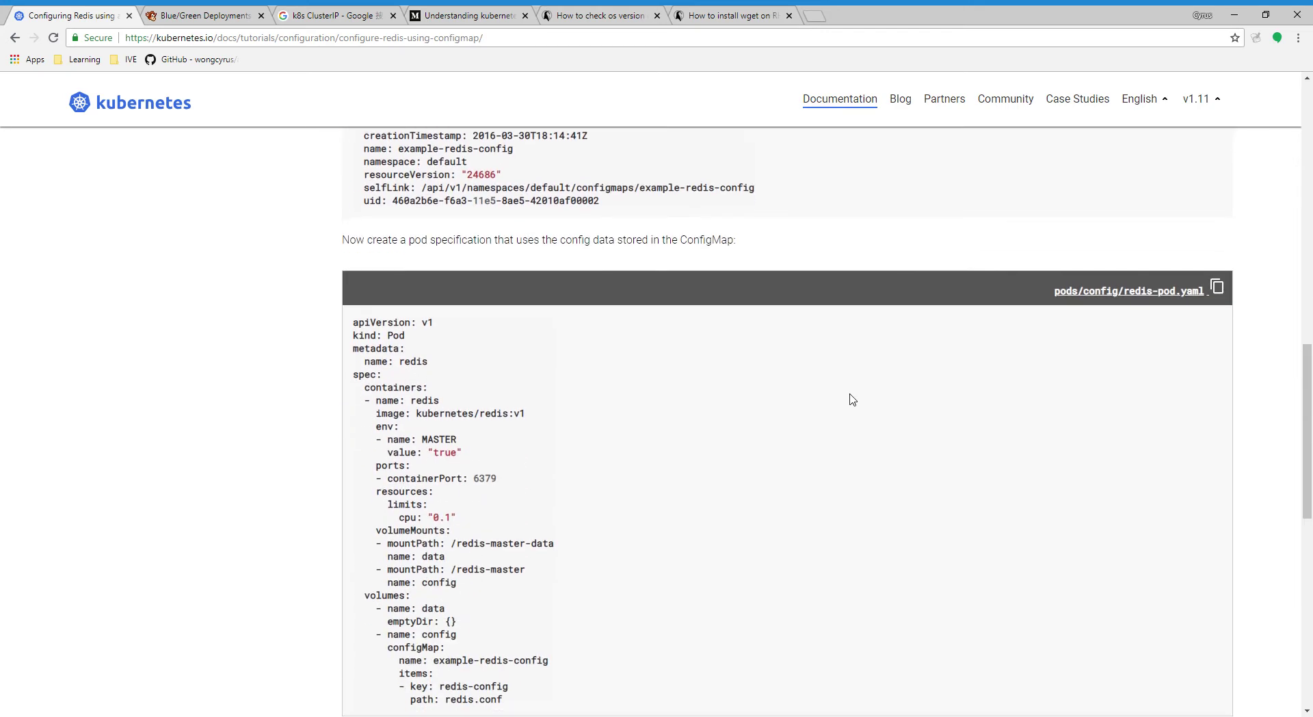
scroll(525, 334, "down", 6)
scroll(548, 372, "up", 3)
scroll(547, 372, "up", 4)
scroll(547, 354, "up", 2)
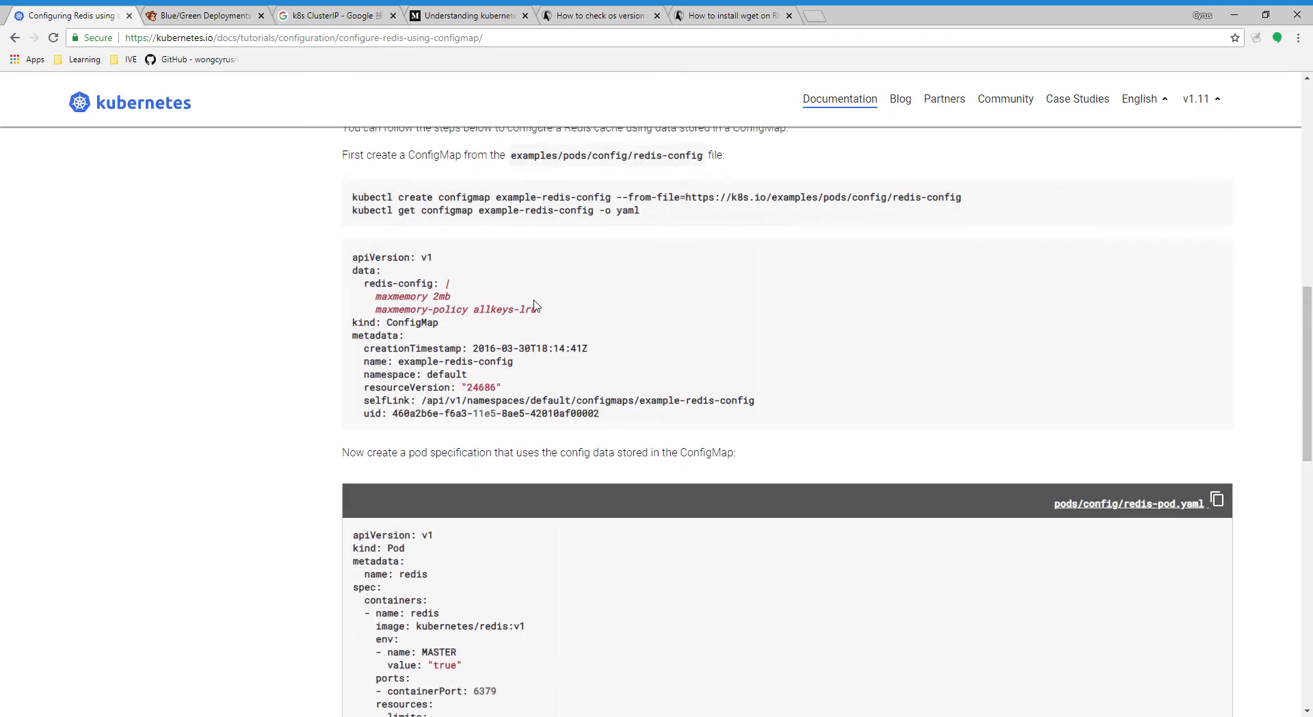
scroll(427, 279, "down", 4)
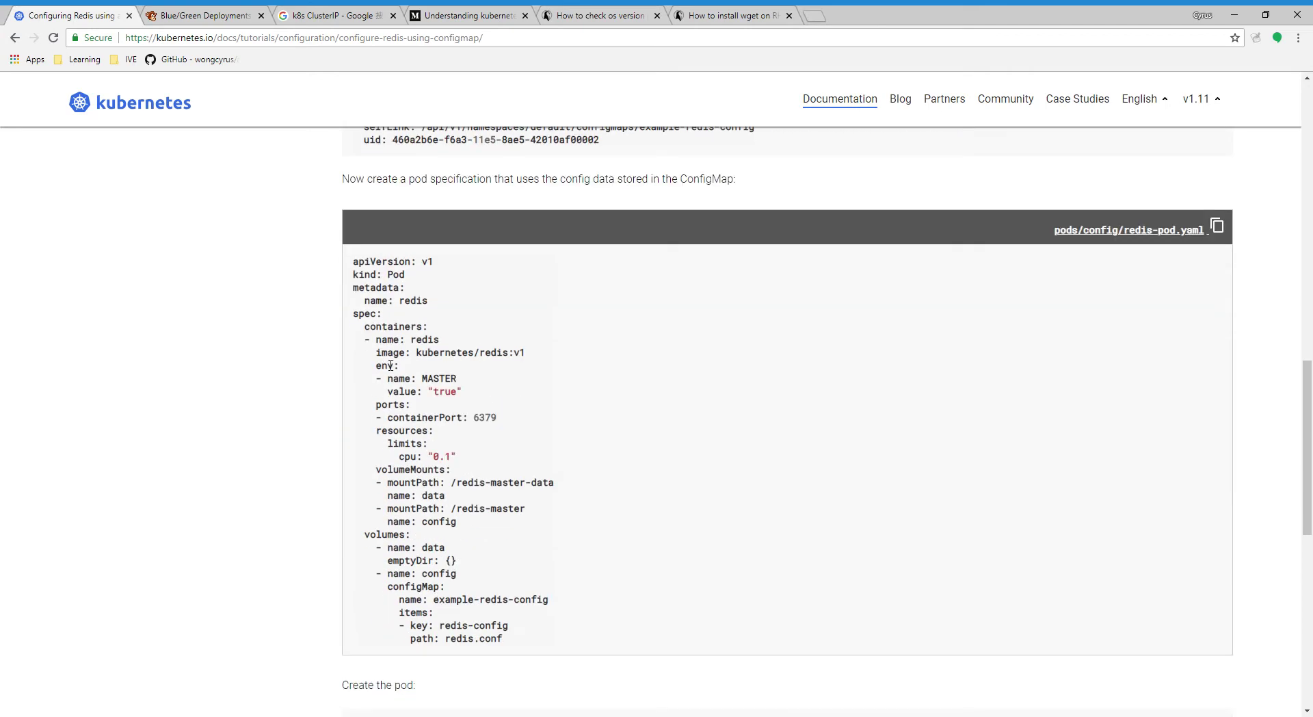
scroll(507, 514, "down", 1)
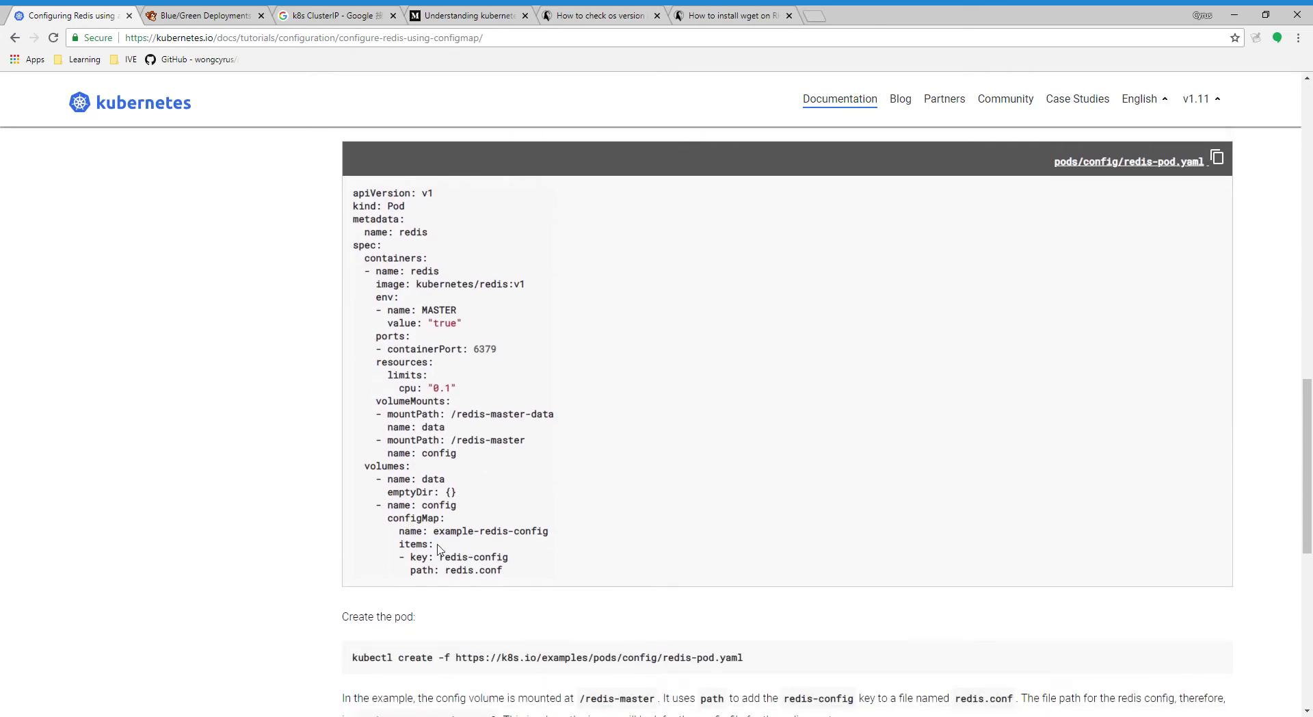
scroll(515, 506, "up", 3)
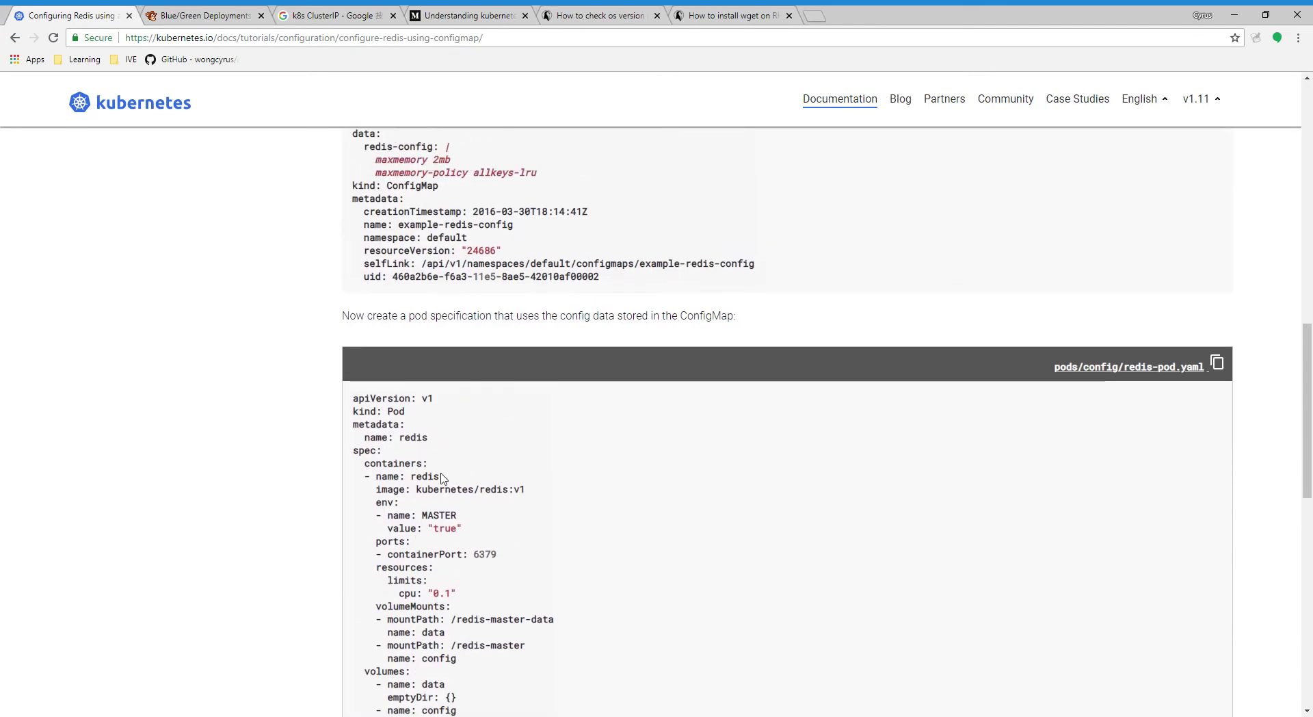
scroll(441, 477, "down", 5)
scroll(293, 540, "down", 3)
scroll(292, 478, "up", 5)
scroll(294, 458, "up", 10)
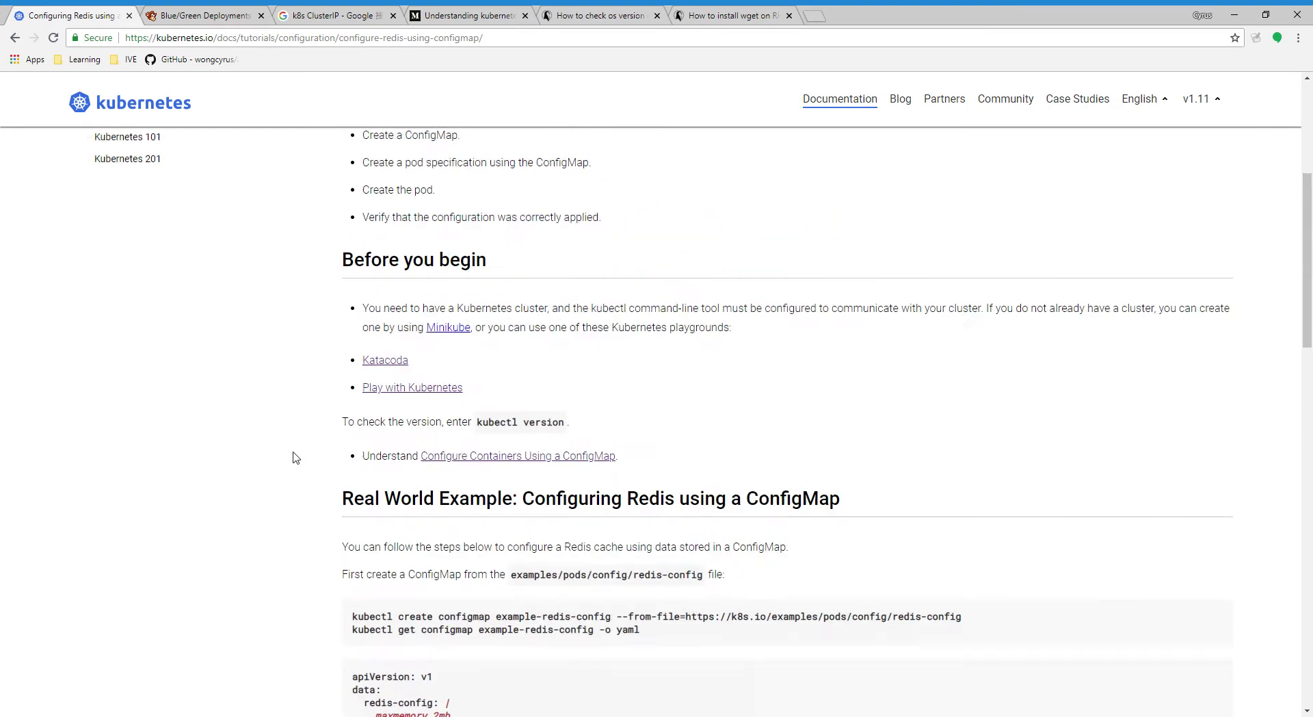
scroll(296, 457, "up", 5)
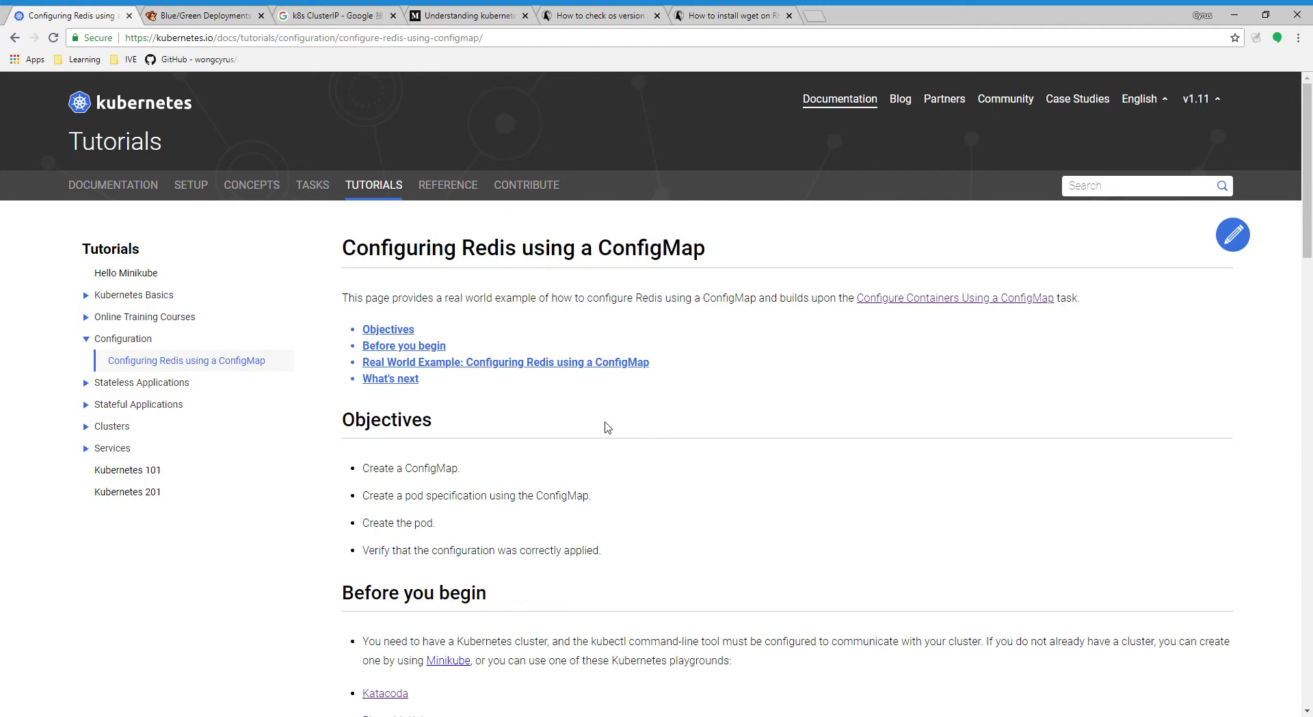
scroll(607, 428, "down", 1)
scroll(616, 383, "down", 1)
scroll(619, 388, "down", 1)
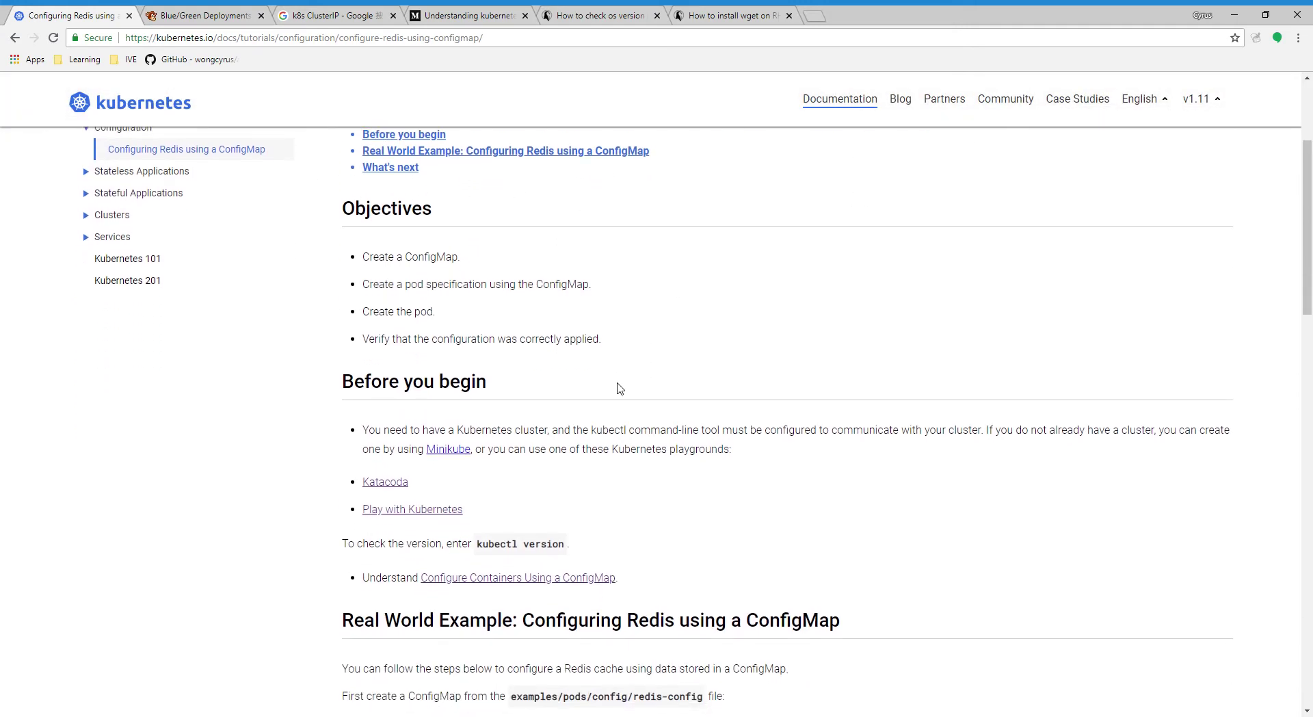
scroll(619, 389, "down", 1)
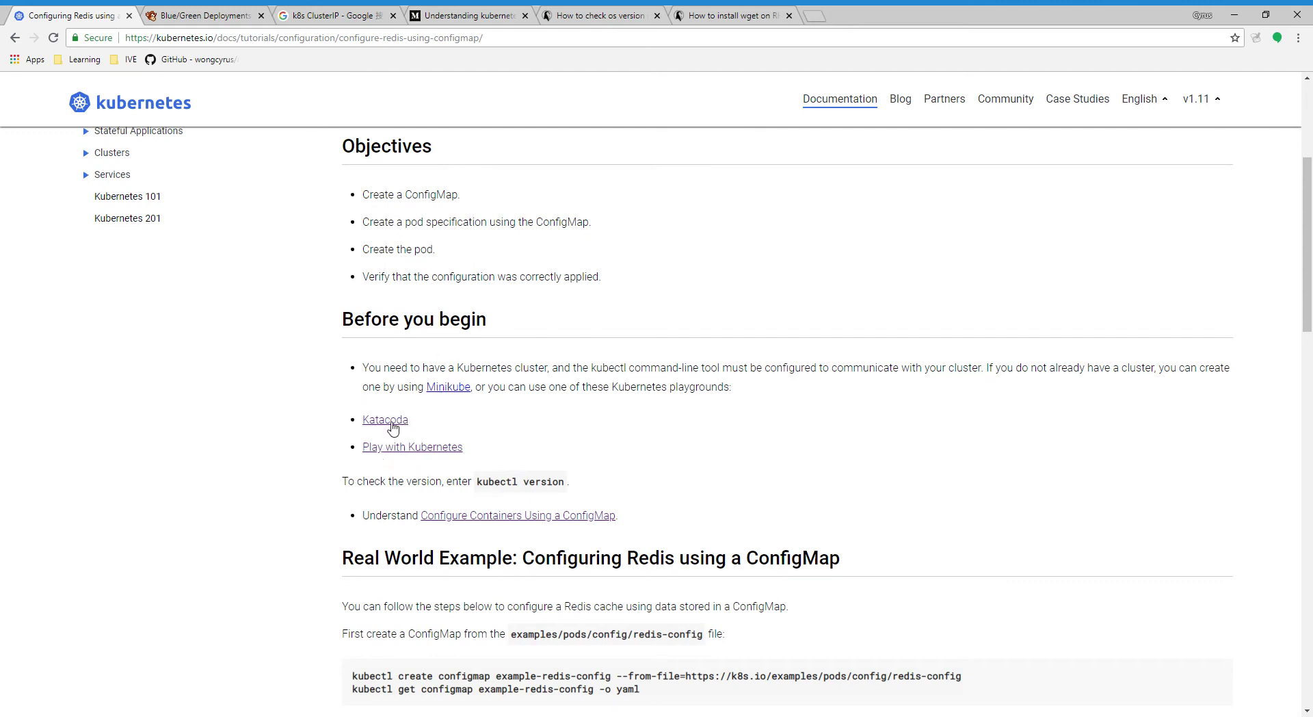
left_click(393, 420)
key("ctrl+shift+Tab")
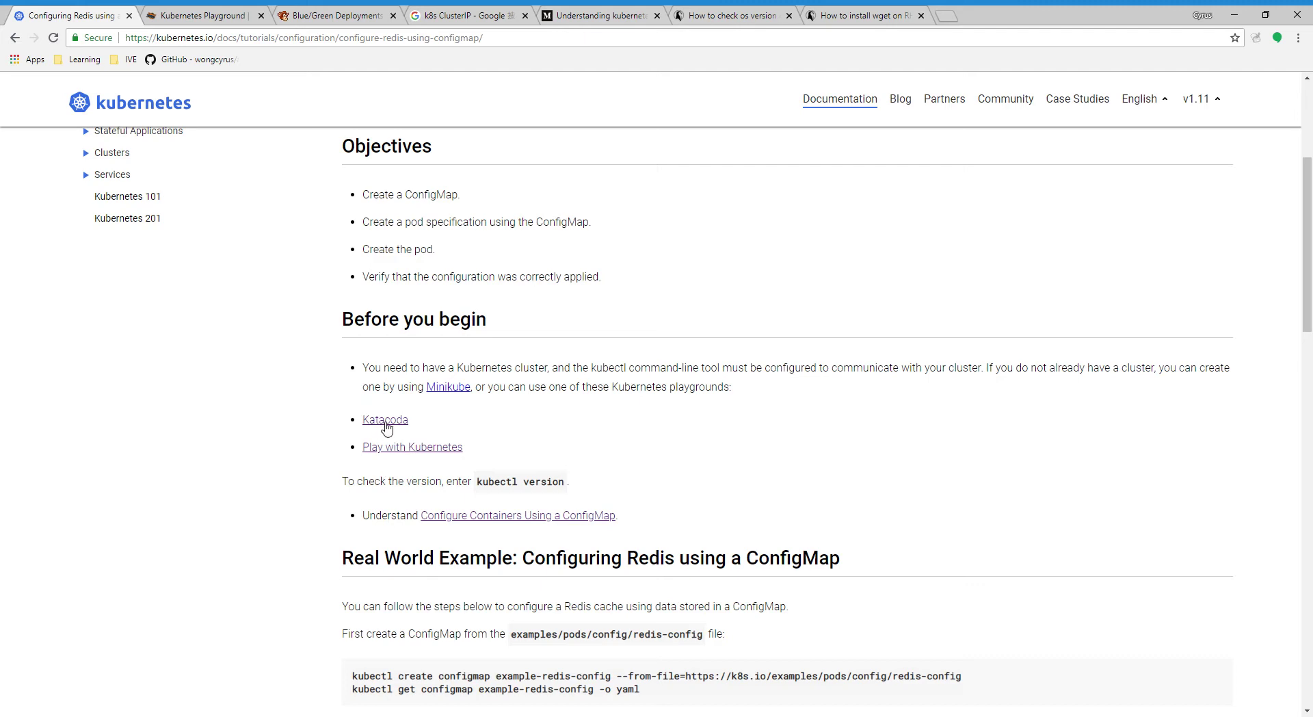
- Open the 'Configure a Pod to Use a ConfigMap' guide in a new tab and view it
scroll(471, 414, "down", 3)
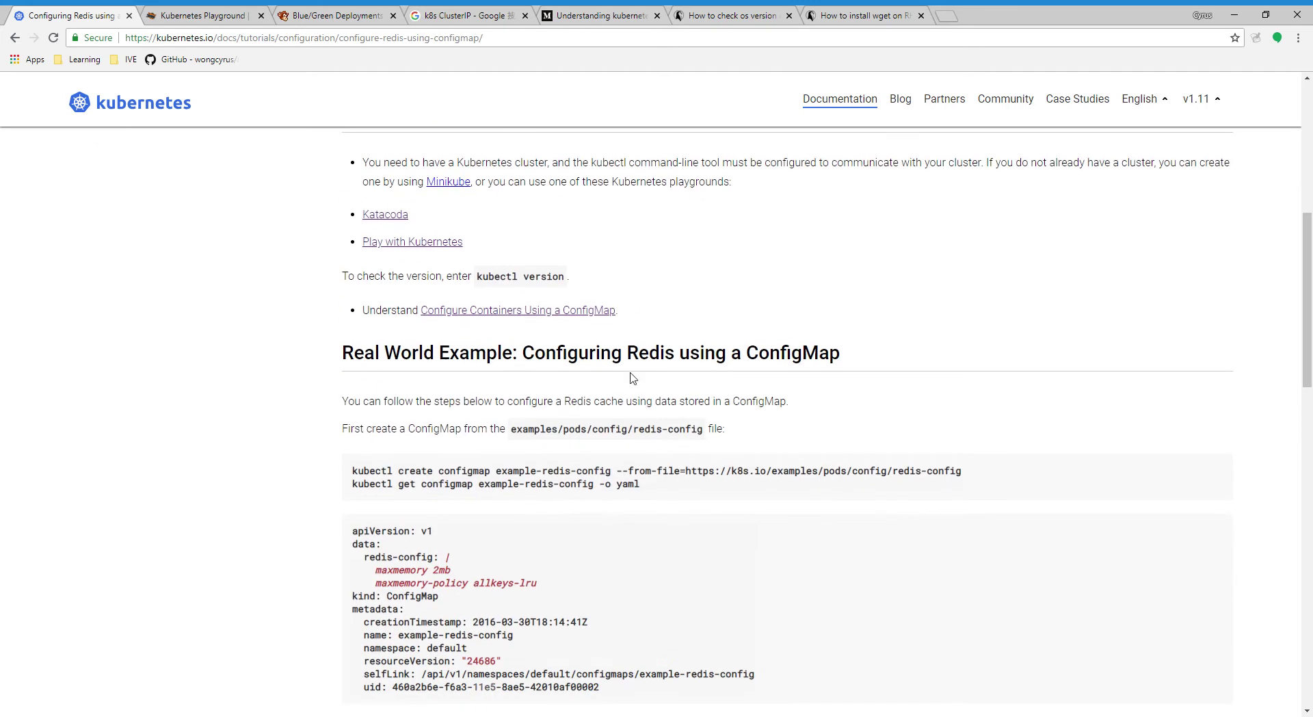
middle_click(533, 309)
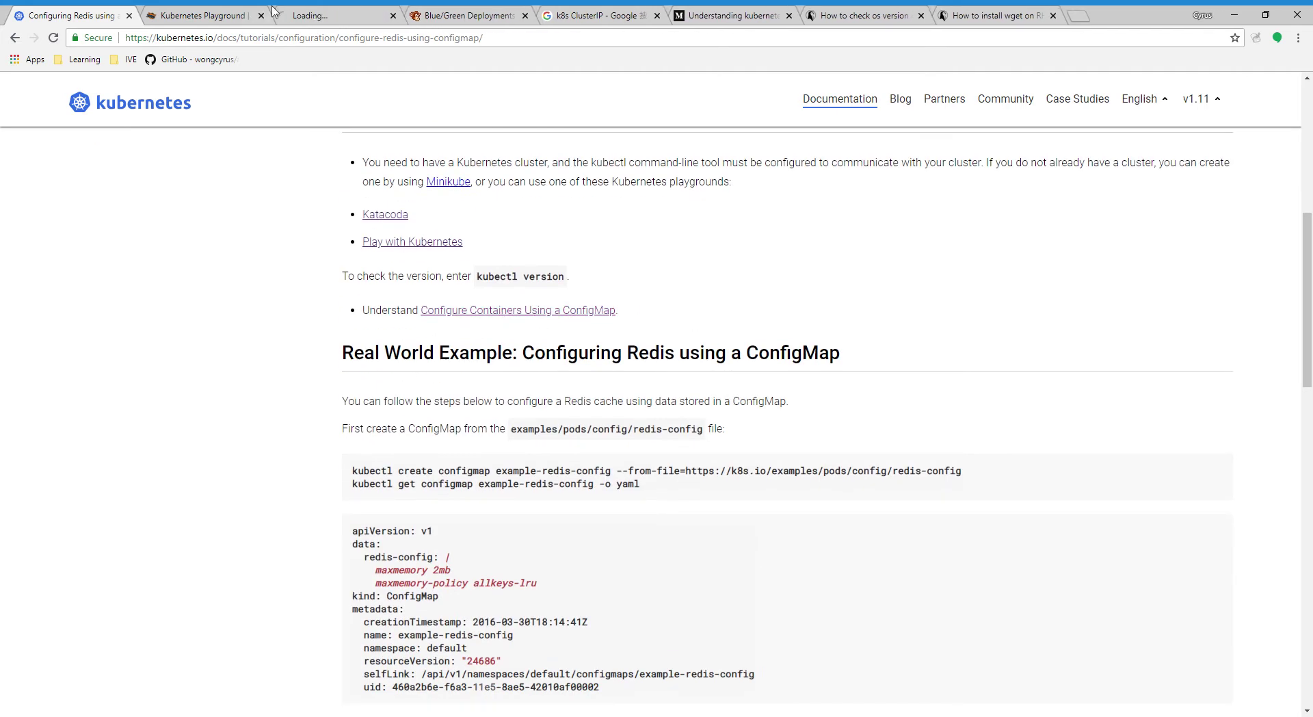
left_click(332, 15)
left_click(229, 13)
left_click(344, 12)
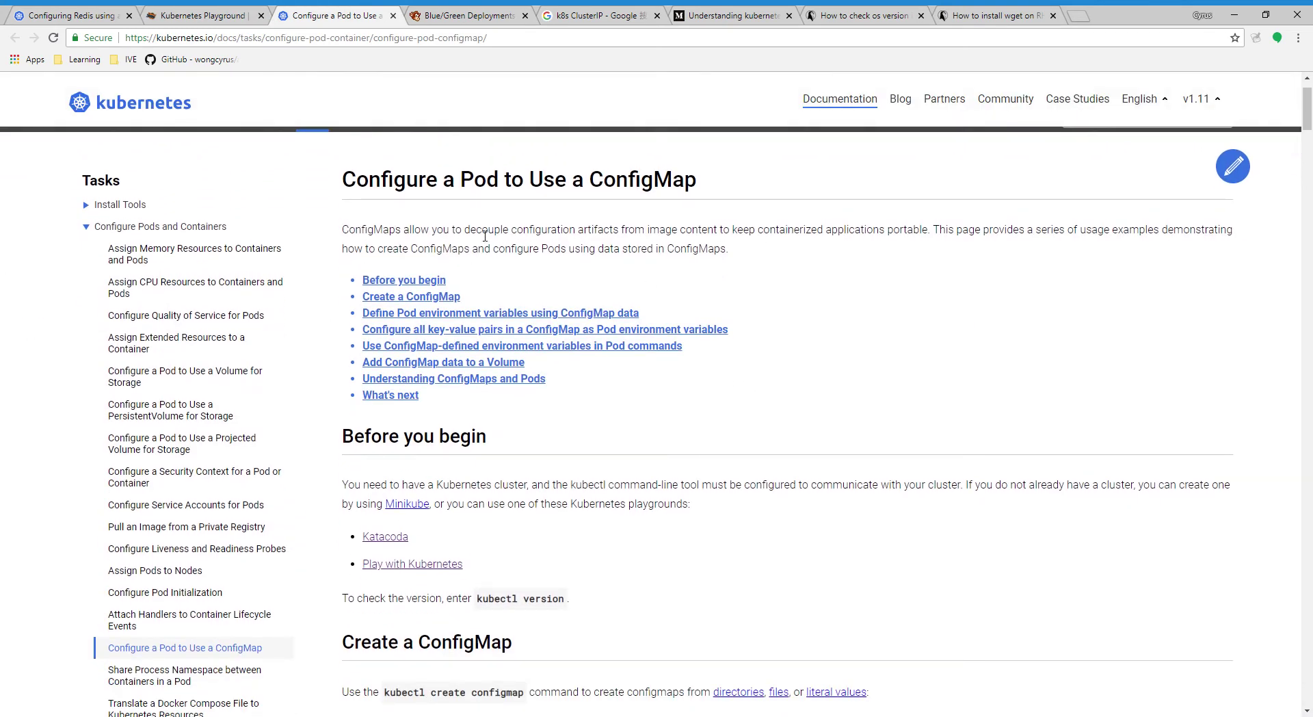
- Read through the ConfigMap page, then return to the Kubernetes Playground tab
double_click(556, 235)
left_click(673, 237)
scroll(797, 499, "down", 5)
scroll(716, 441, "down", 4)
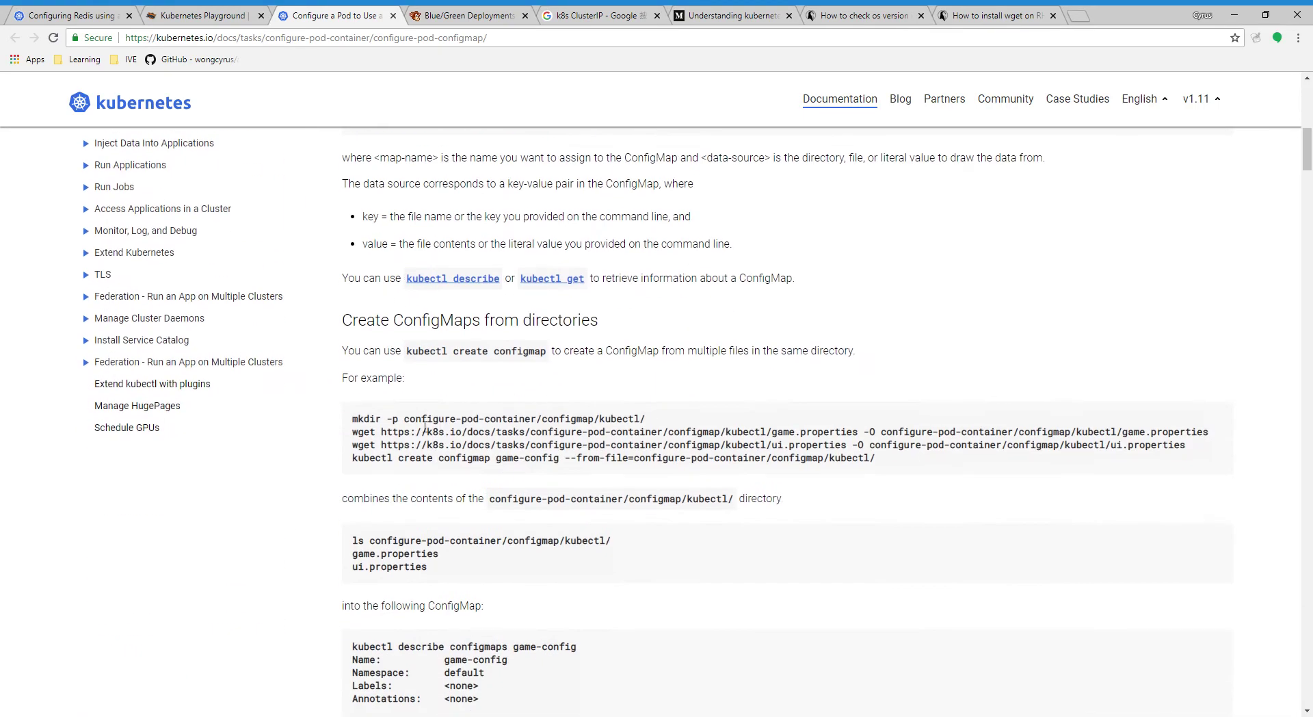
left_click(198, 16)
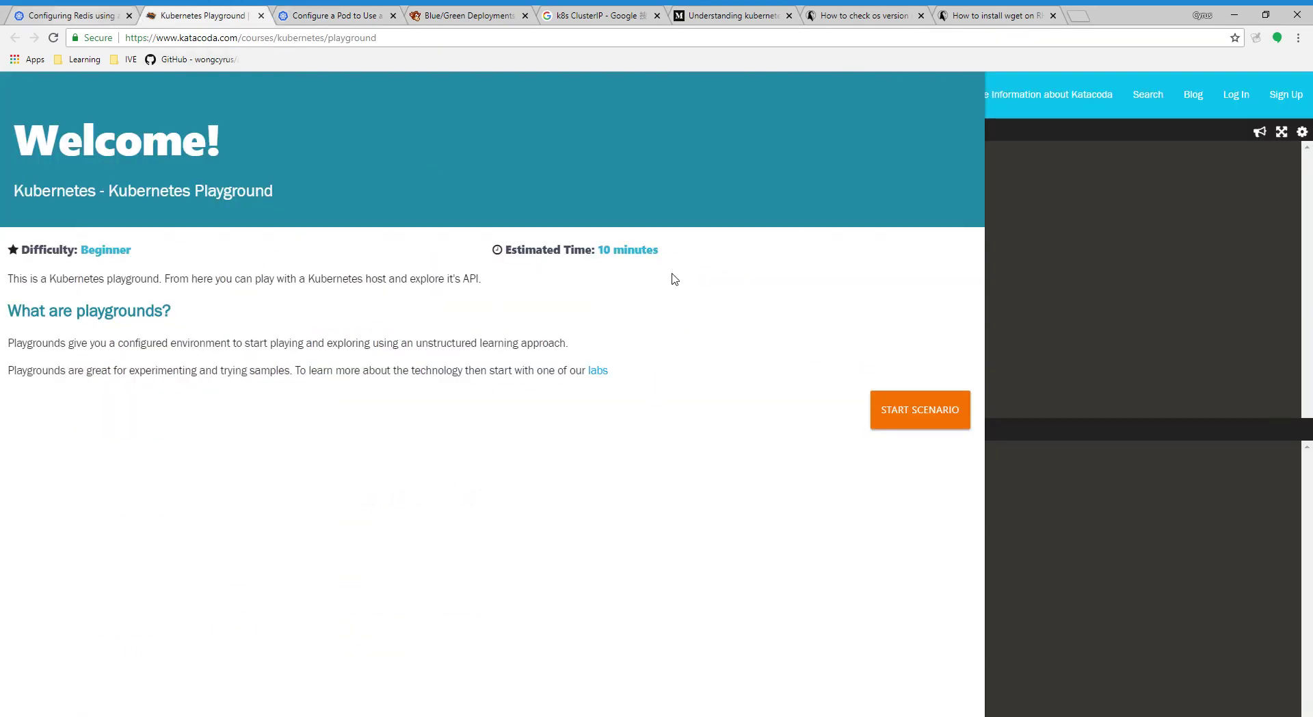
- Start the playground cluster and confirm with kubectl get node that master and node01 are Ready
left_click(937, 415)
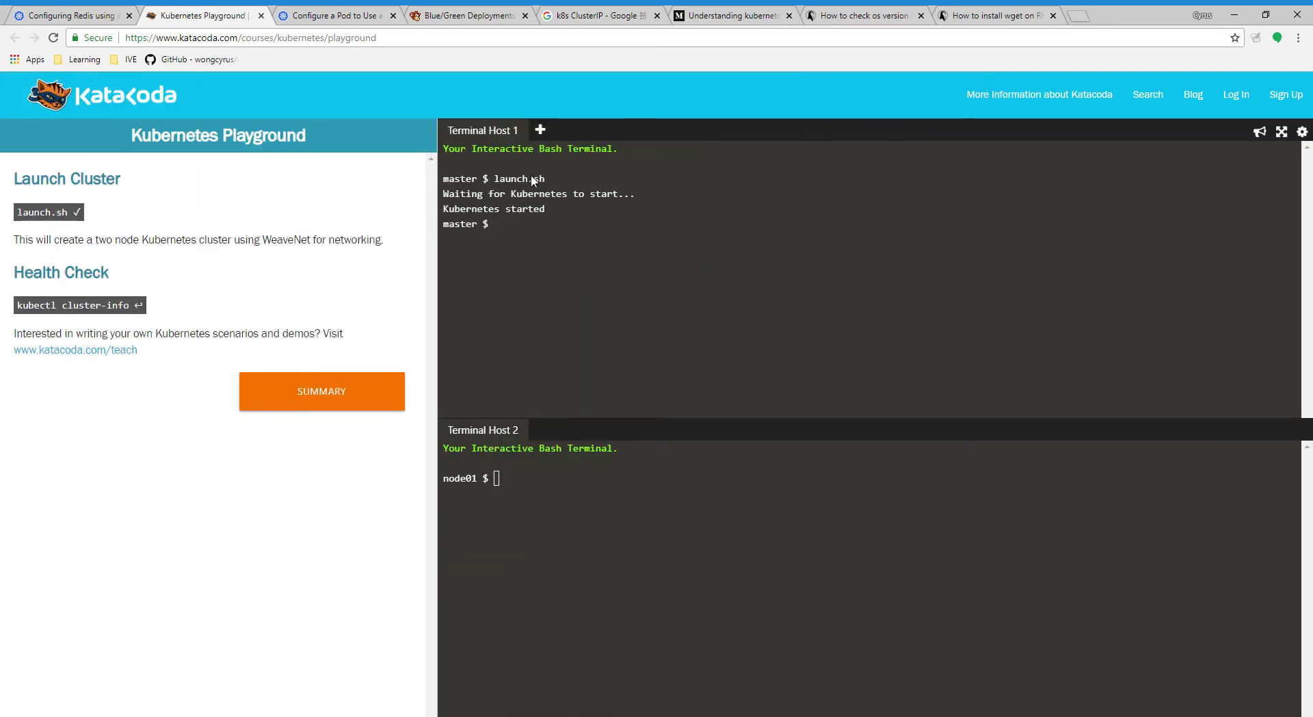
left_click(48, 305)
type("kube")
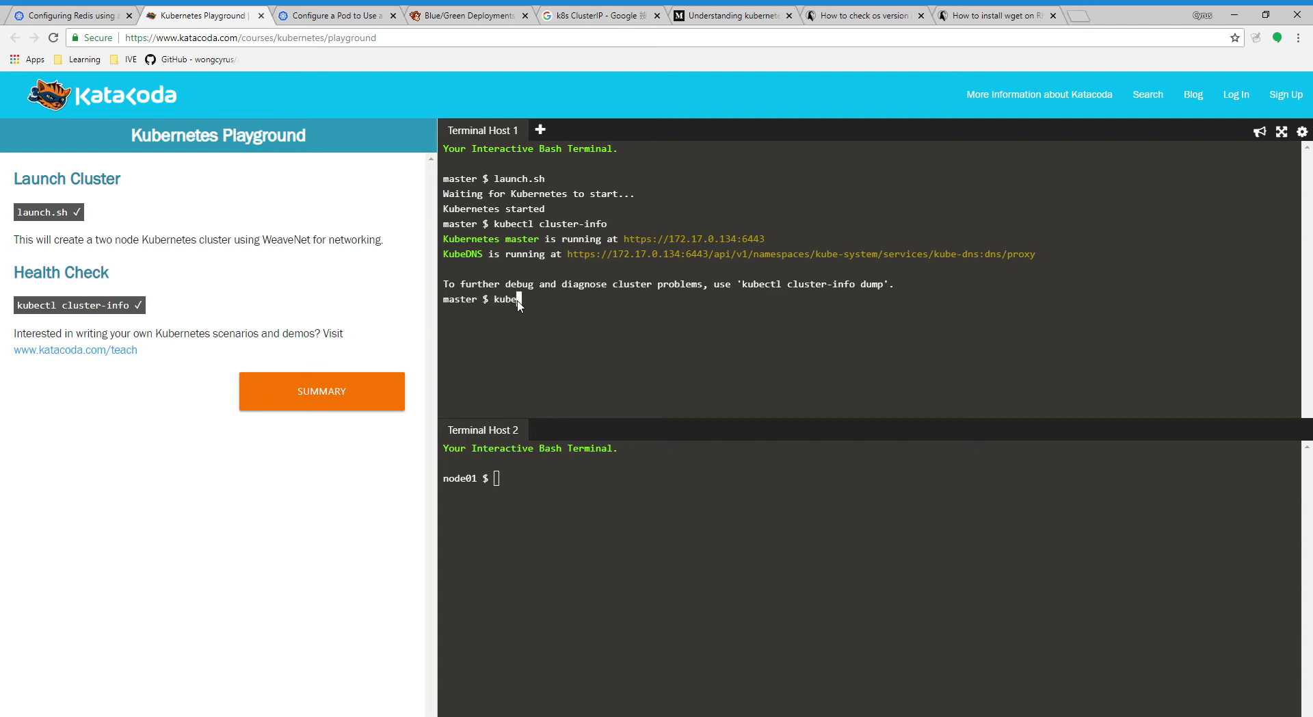
type("ctl")
type(" g")
type("et ")
type("node")
key("Return")
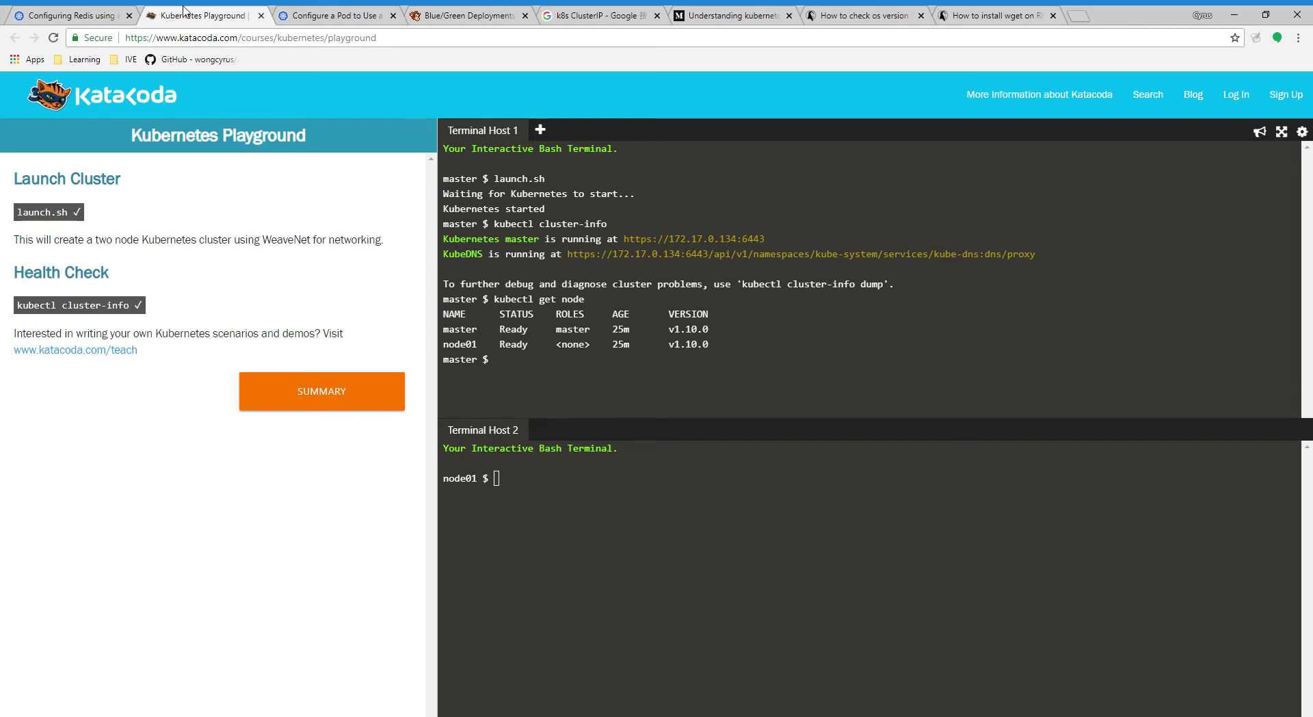
key("ctrl+shift+Tab")
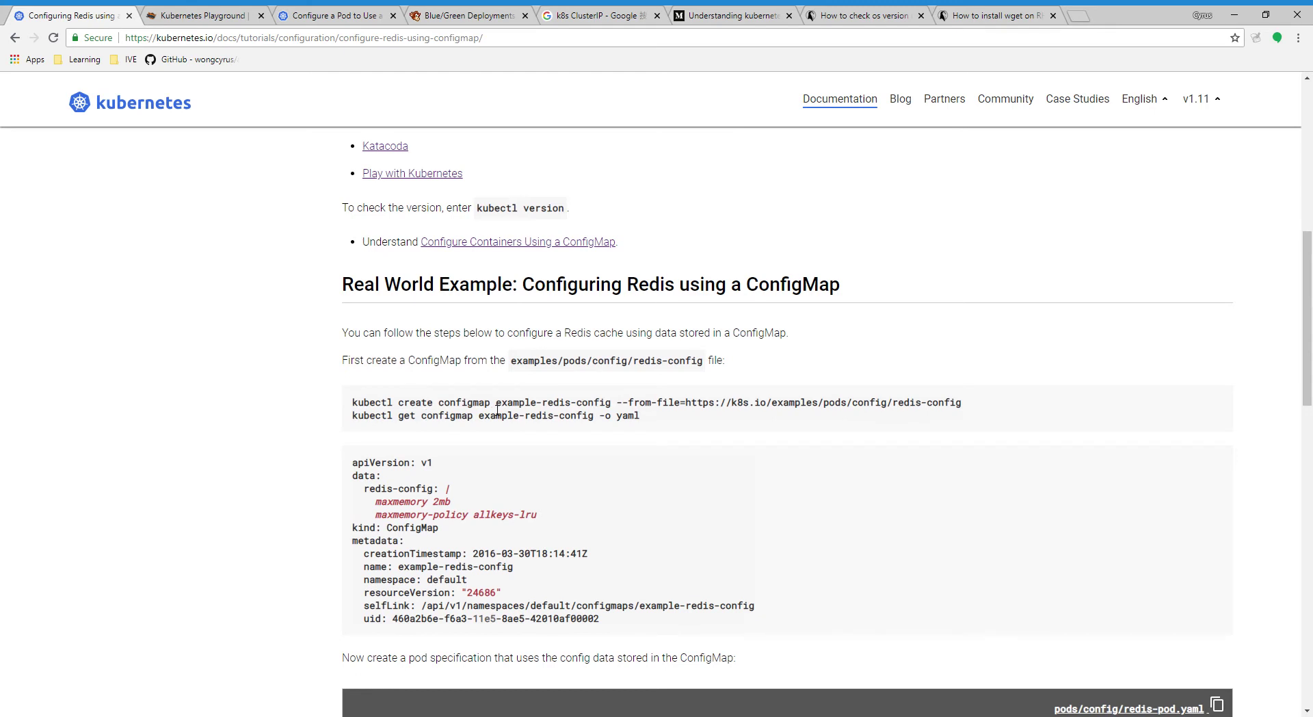
- Copy the redis-config example file URL from the kubectl create configmap command
left_click_drag(617, 403, 726, 404)
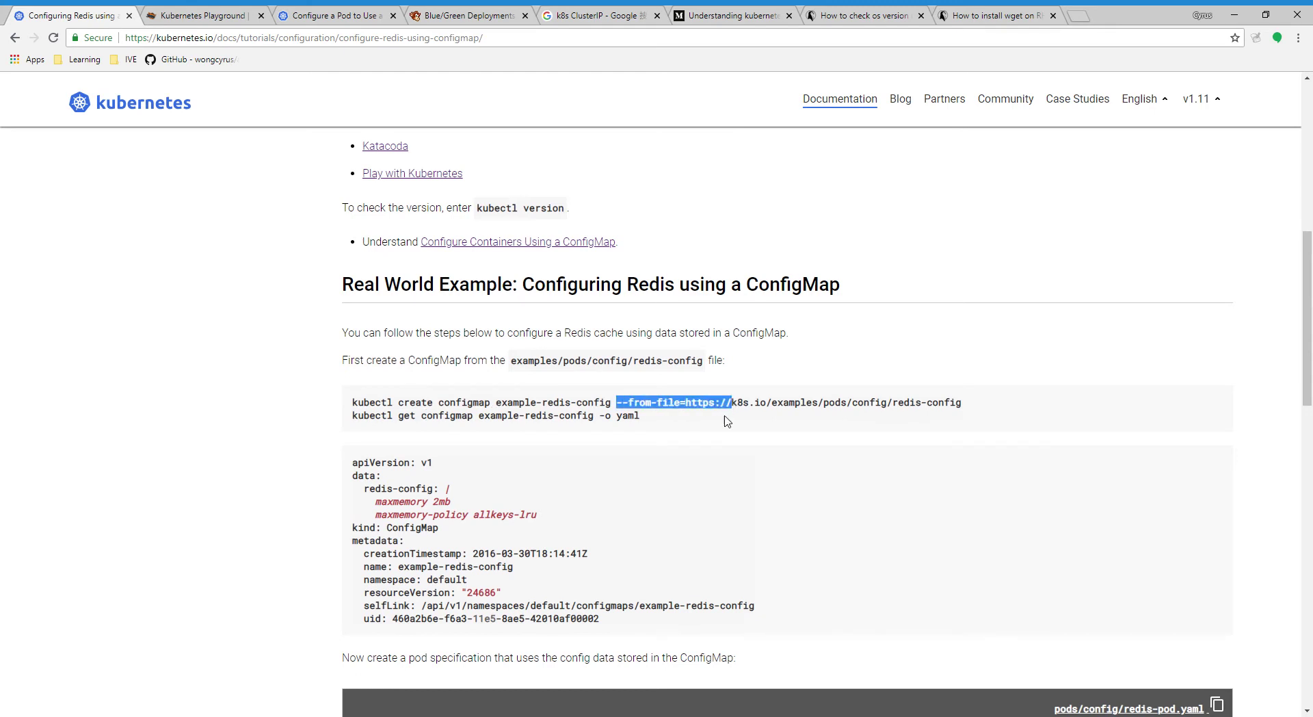
left_click(726, 418)
left_click_drag(686, 405, 990, 409)
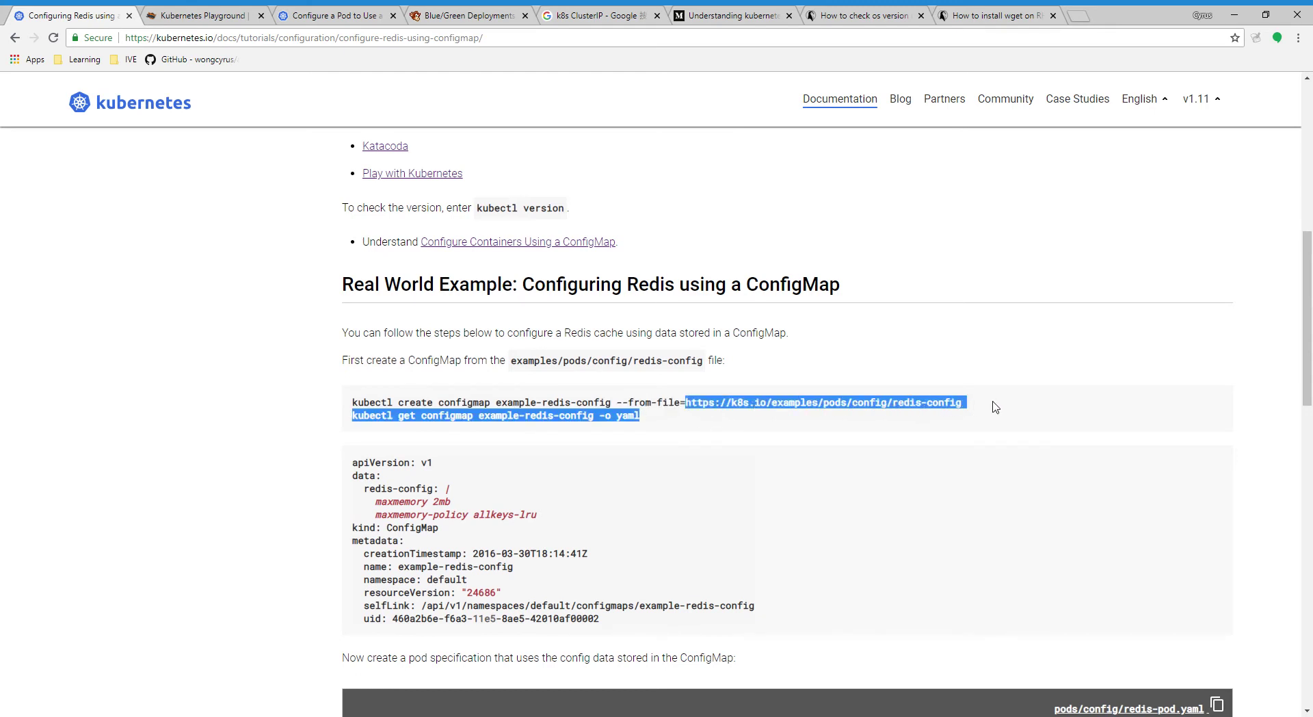
left_click(695, 411)
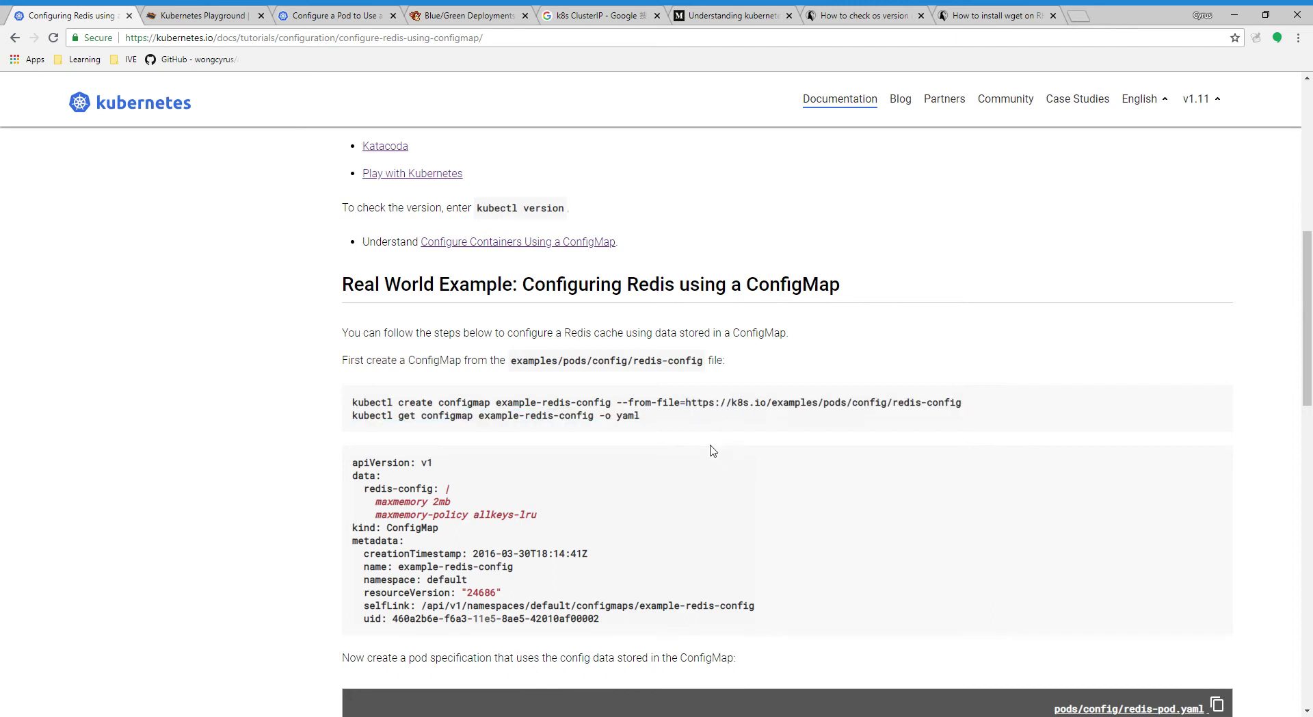
left_click_drag(686, 403, 968, 408)
key("ctrl+c")
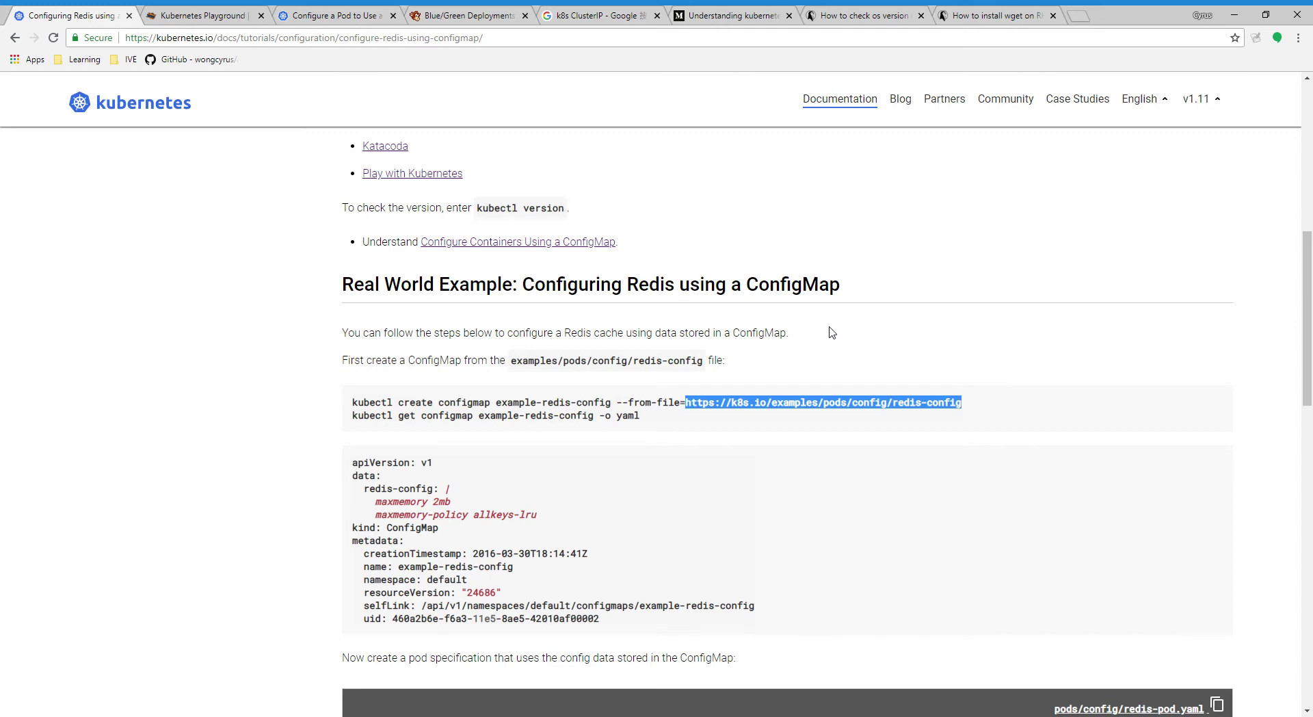
key("ctrl+Tab")
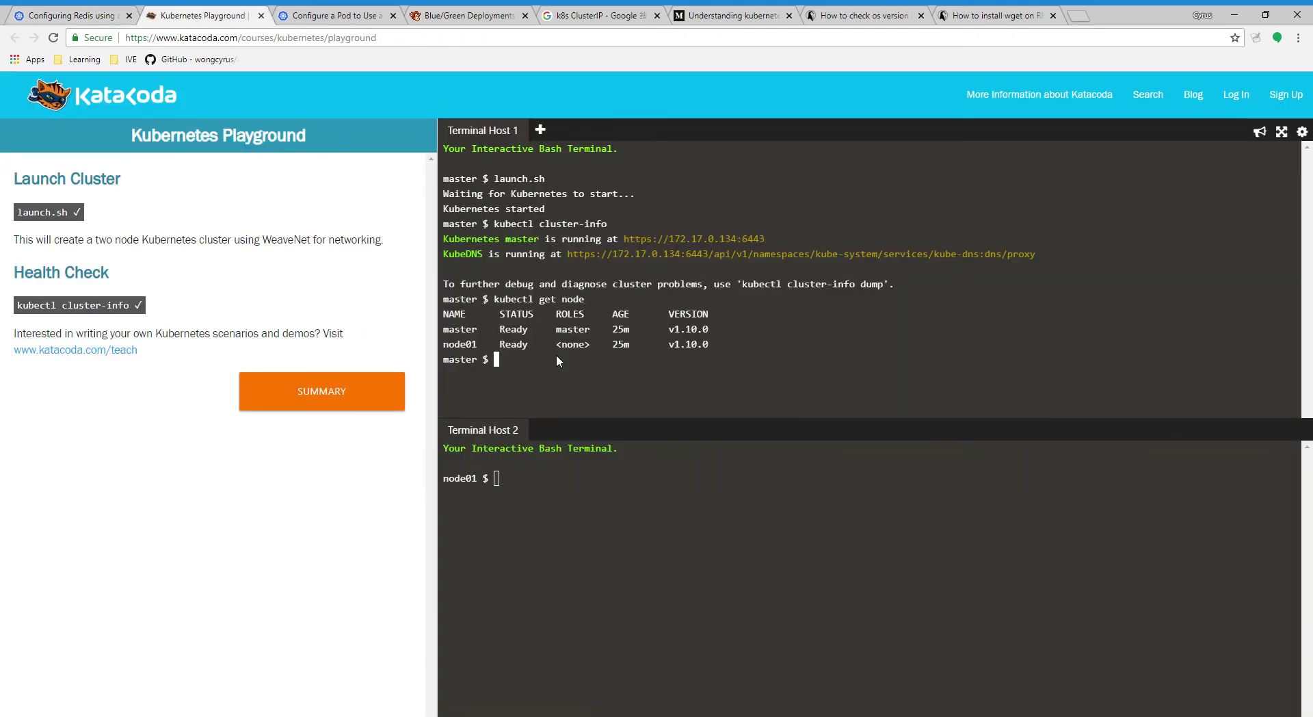
- Download the redis-config file onto the master node with wget and the copied URL
type("wget")
key("ctrl+v")
key("Return")
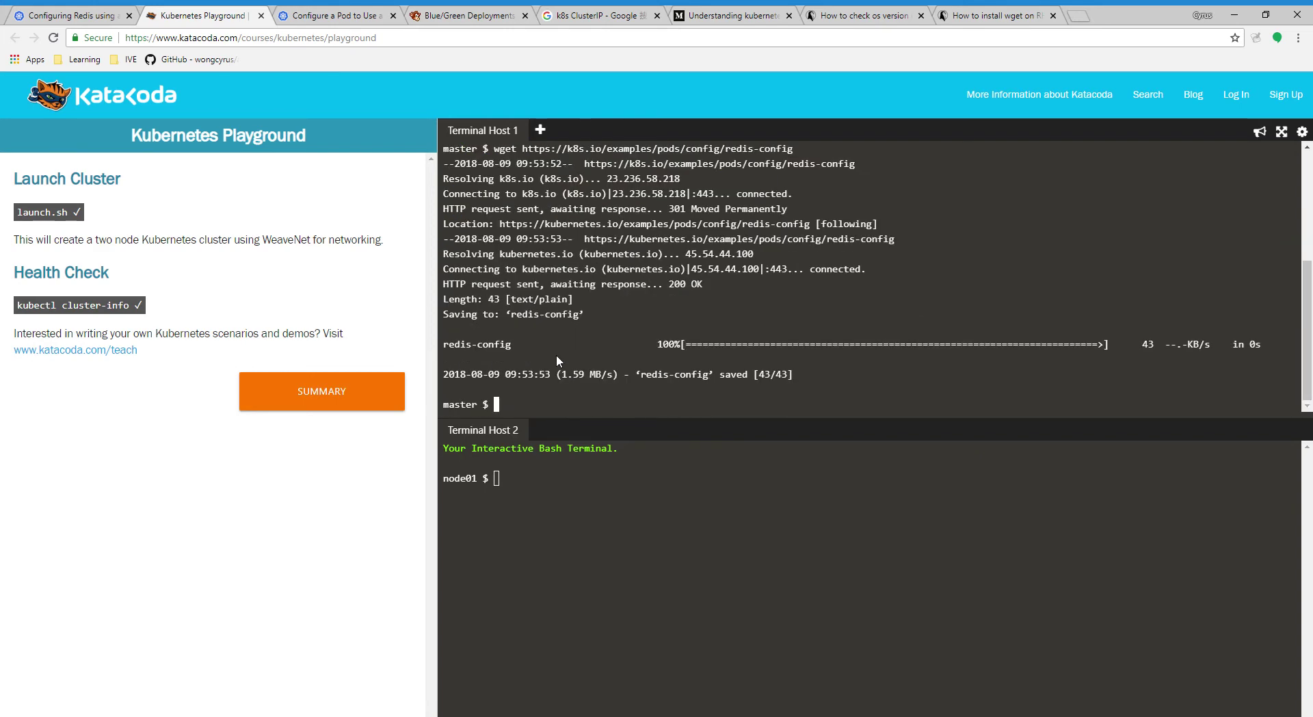
- Select the 'kubectl create configmap … --from-file=' command in the tutorial
left_click(85, 9)
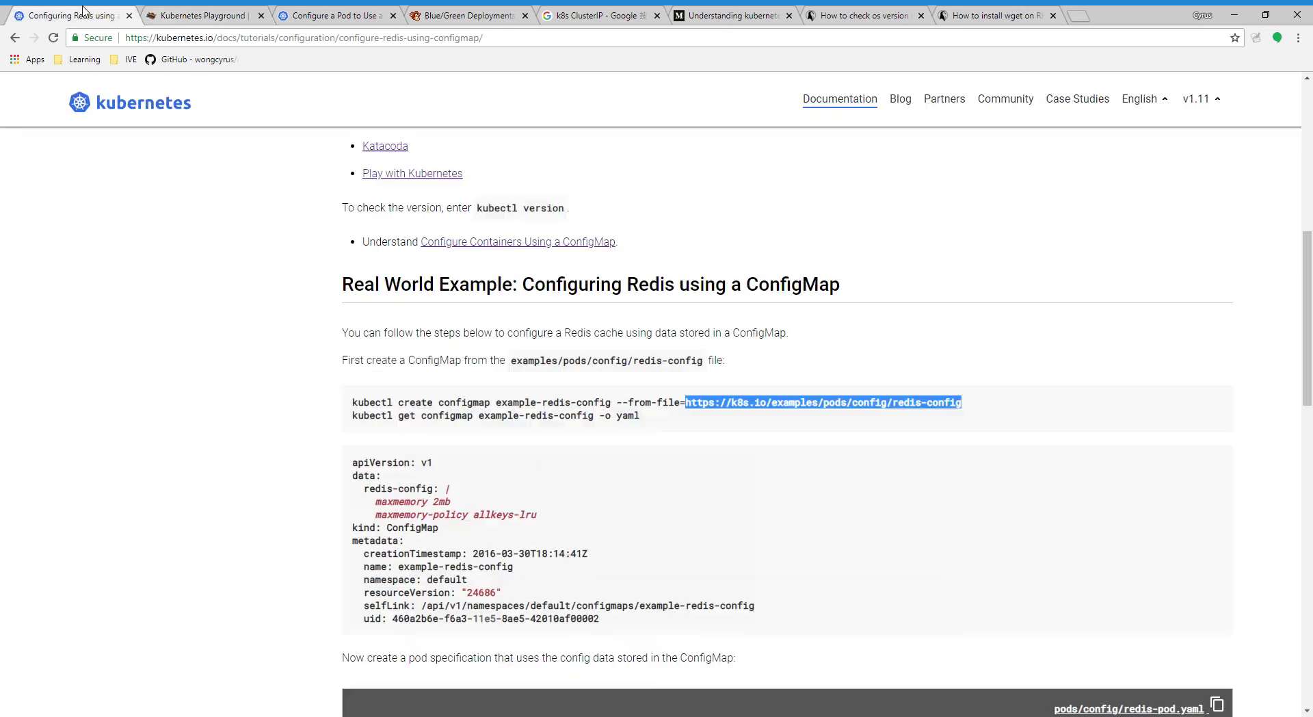
left_click(372, 415)
left_click_drag(360, 409, 693, 411)
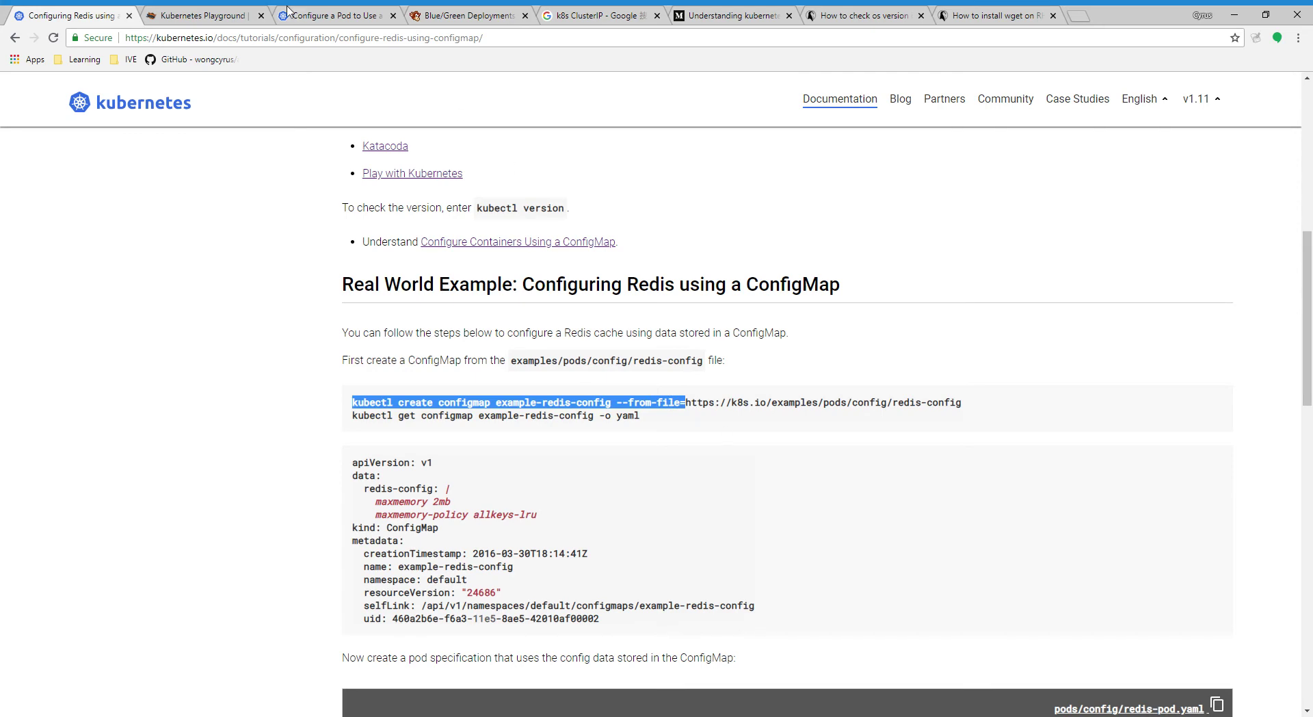
- Create the example-redis-config ConfigMap with --from-file=redis-config
left_click(219, 15)
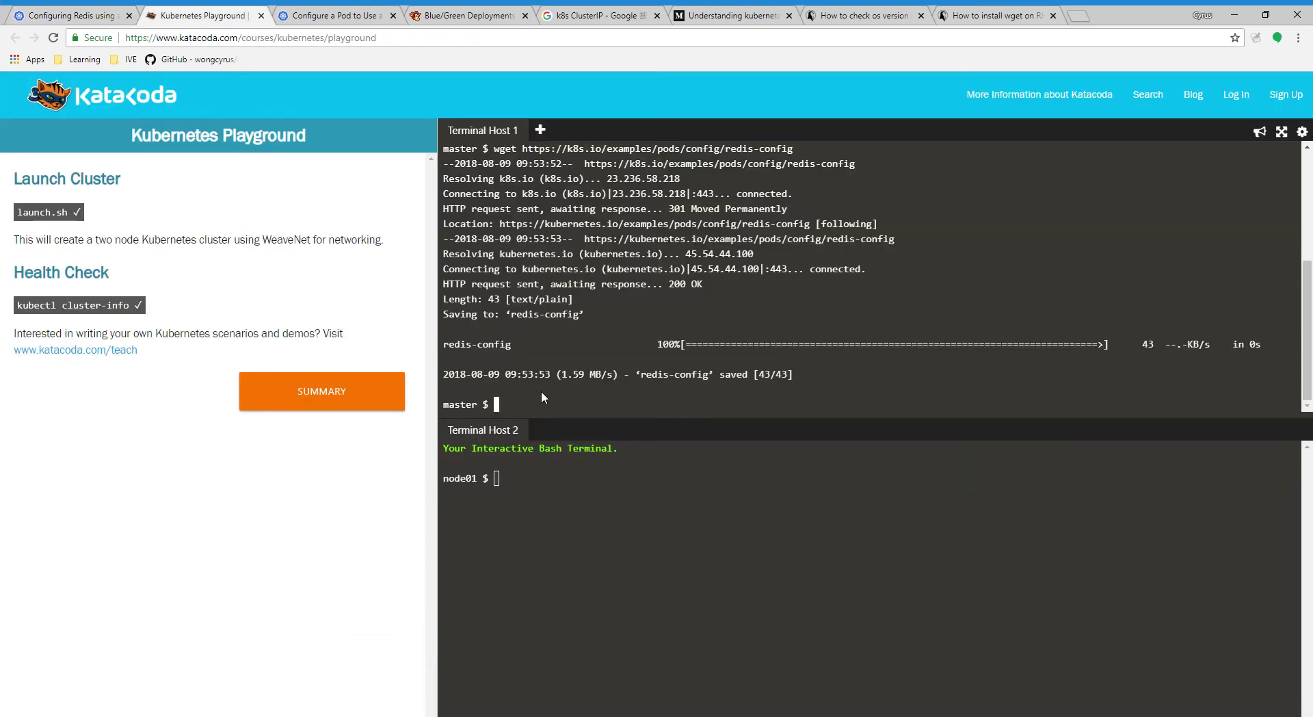
type("kubectl create configmap example-redis-config --from-file=re")
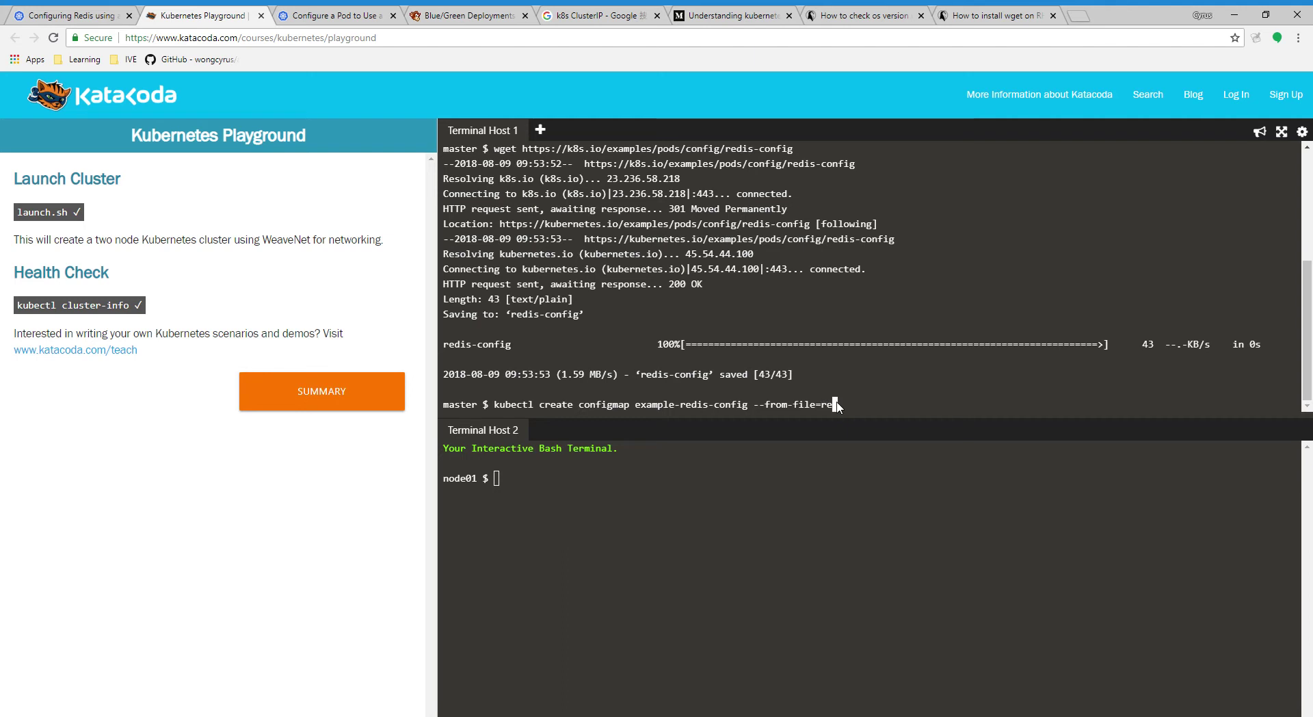
key("Tab")
key("Return")
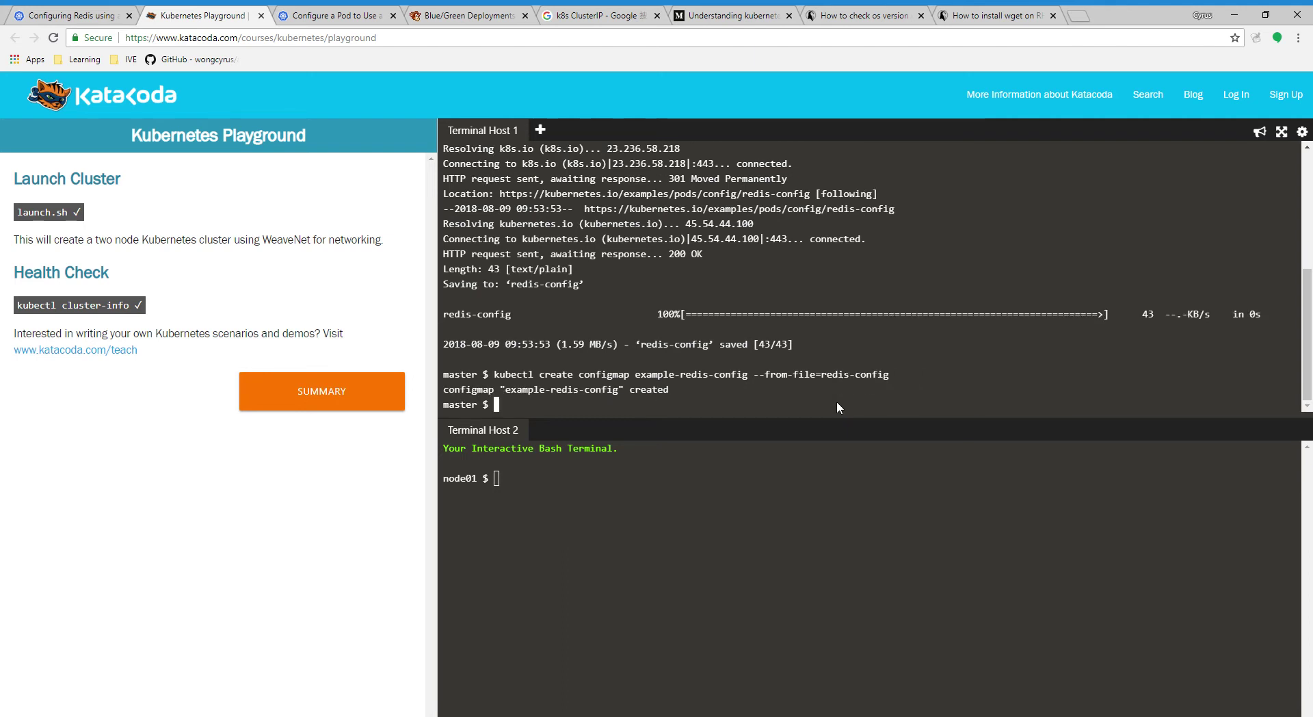
- Print redis-config with cat, showing maxmemory 2mb and allkeys-lru
type("cat ")
type("r")
key("Tab")
key("Return")
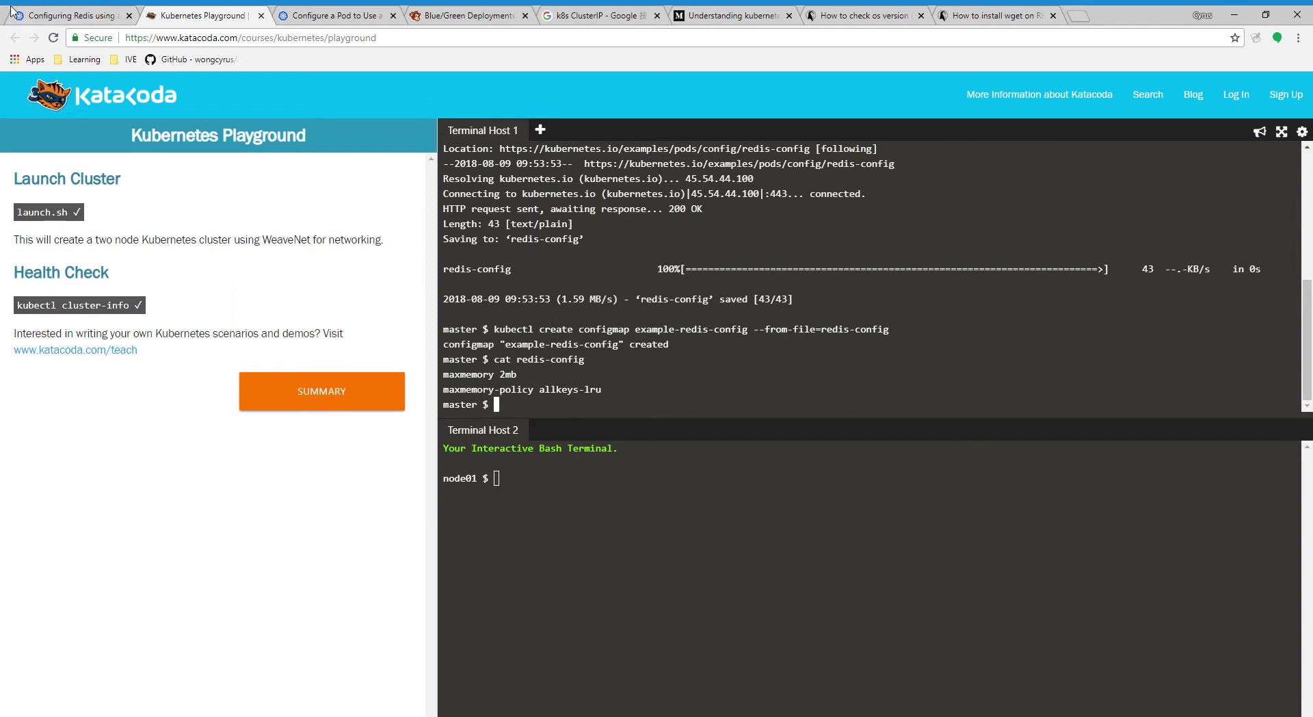
- Select the 'kubectl get configmap' command line in the tutorial
left_click(102, 11)
scroll(500, 431, "down", 1)
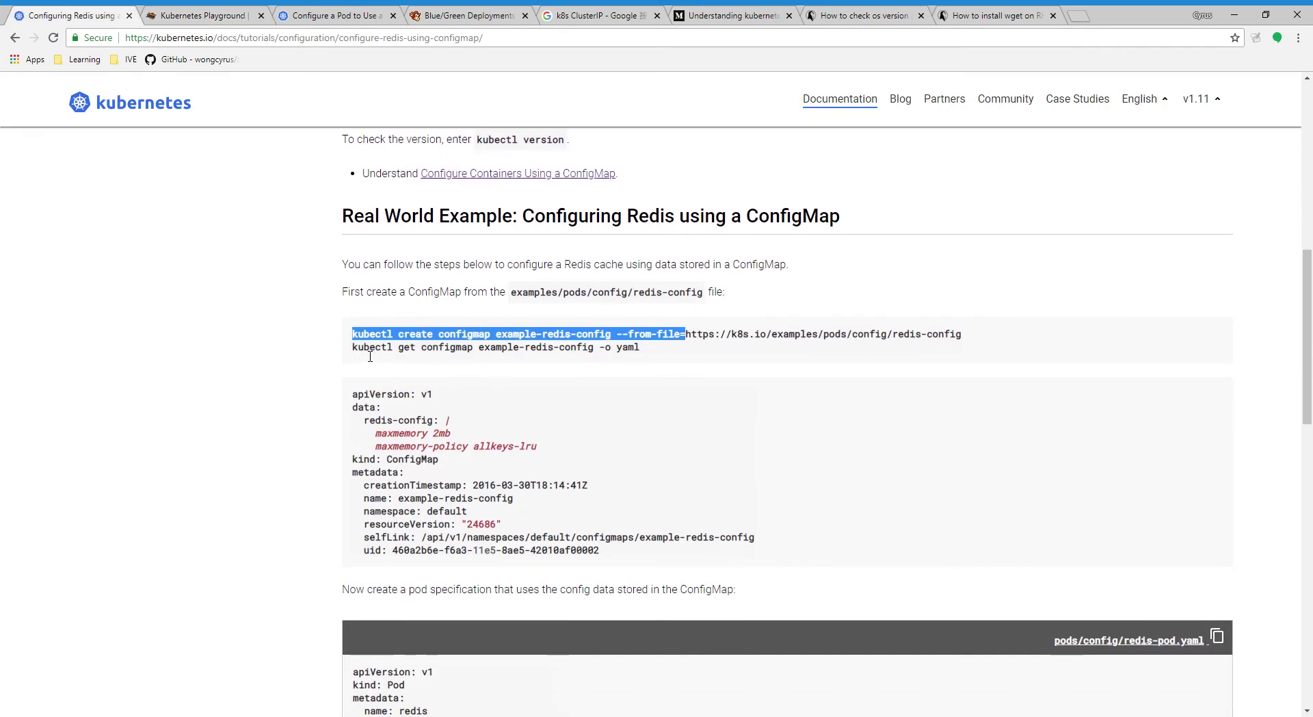
left_click_drag(352, 349, 651, 353)
key("ctrl+c")
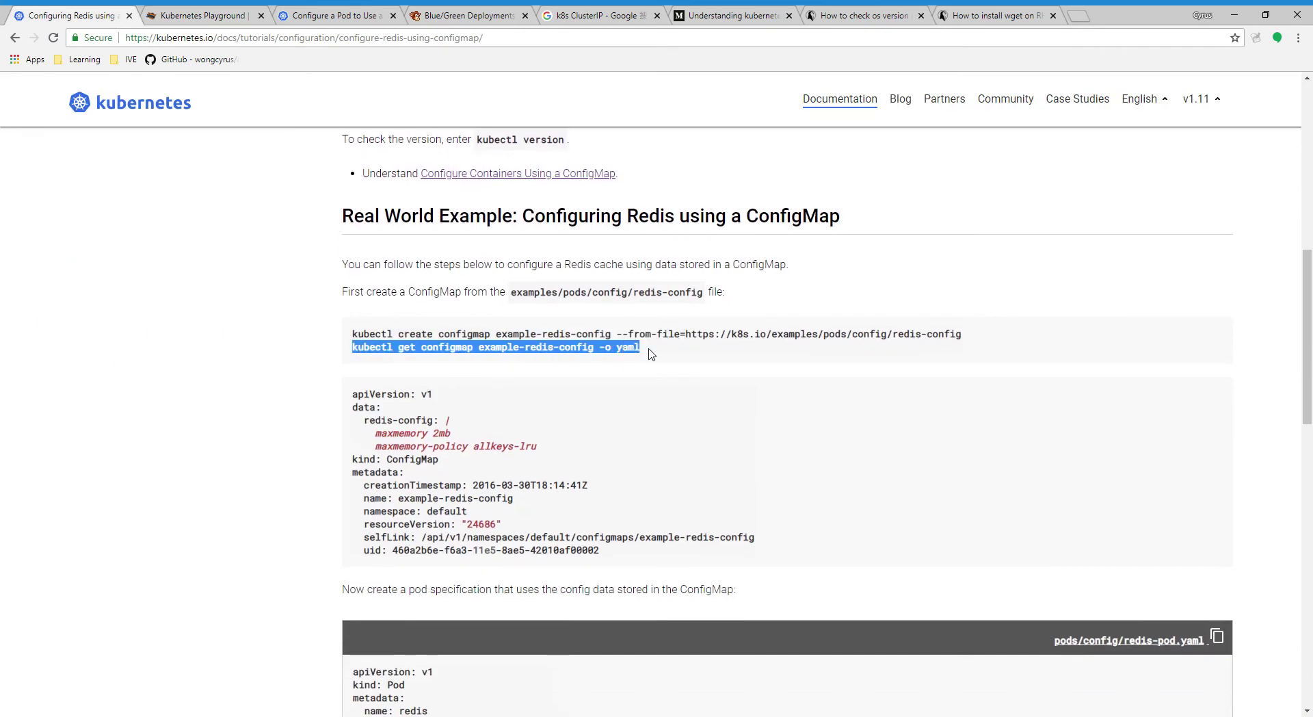
left_click(190, 11)
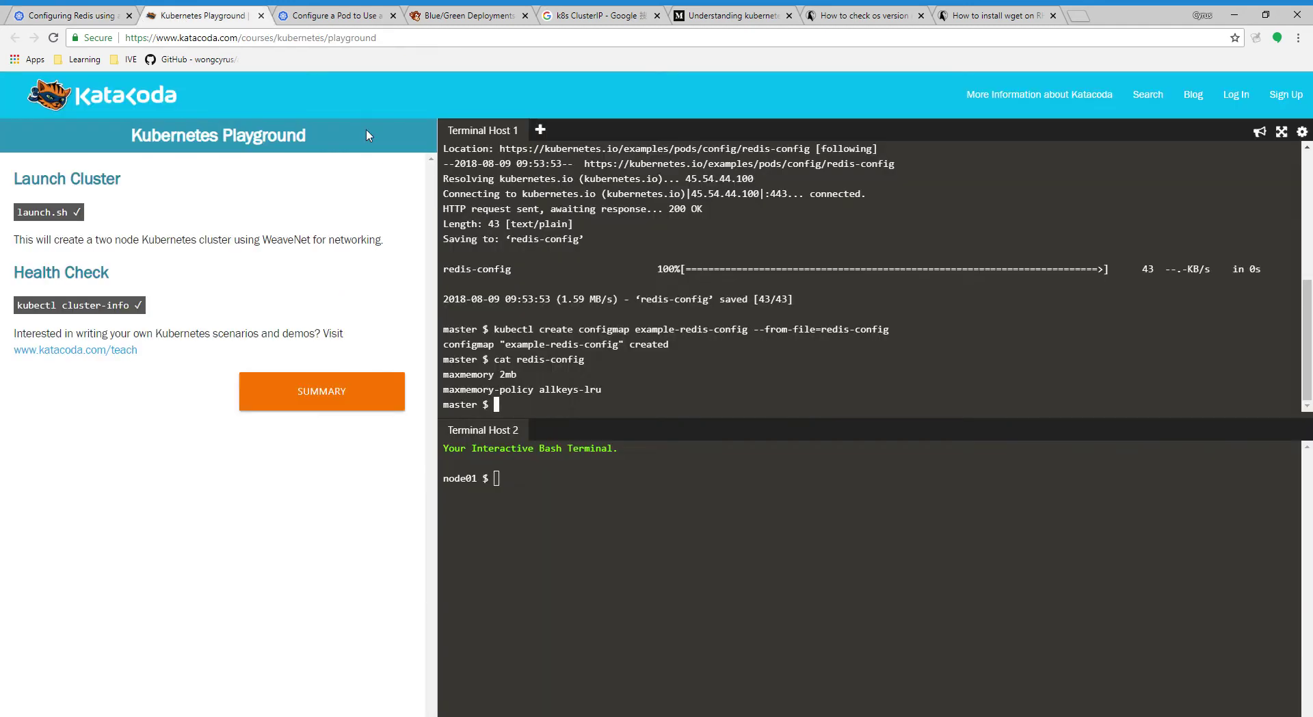
- Run 'kubectl get configmap example-redis-config -o yaml' in Terminal Host 1 to view its data
left_click(621, 417)
key("ctrl+v")
key("Return")
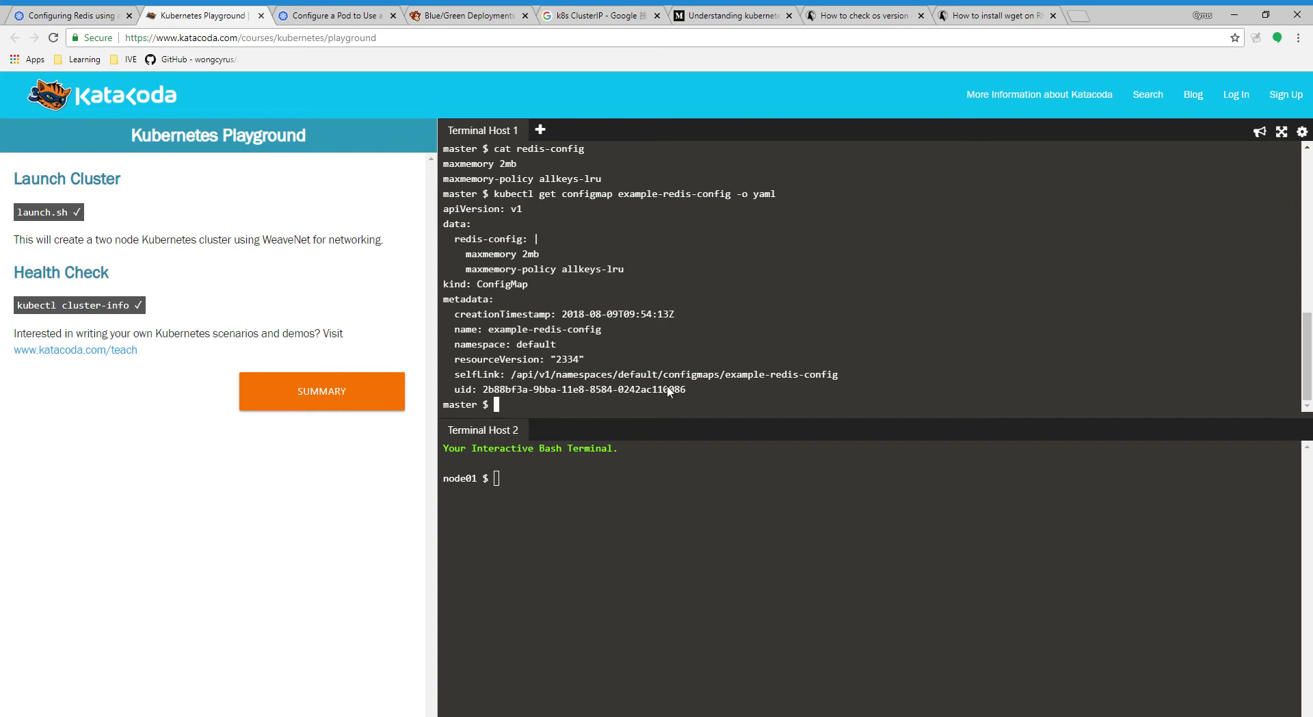
left_click(113, 14)
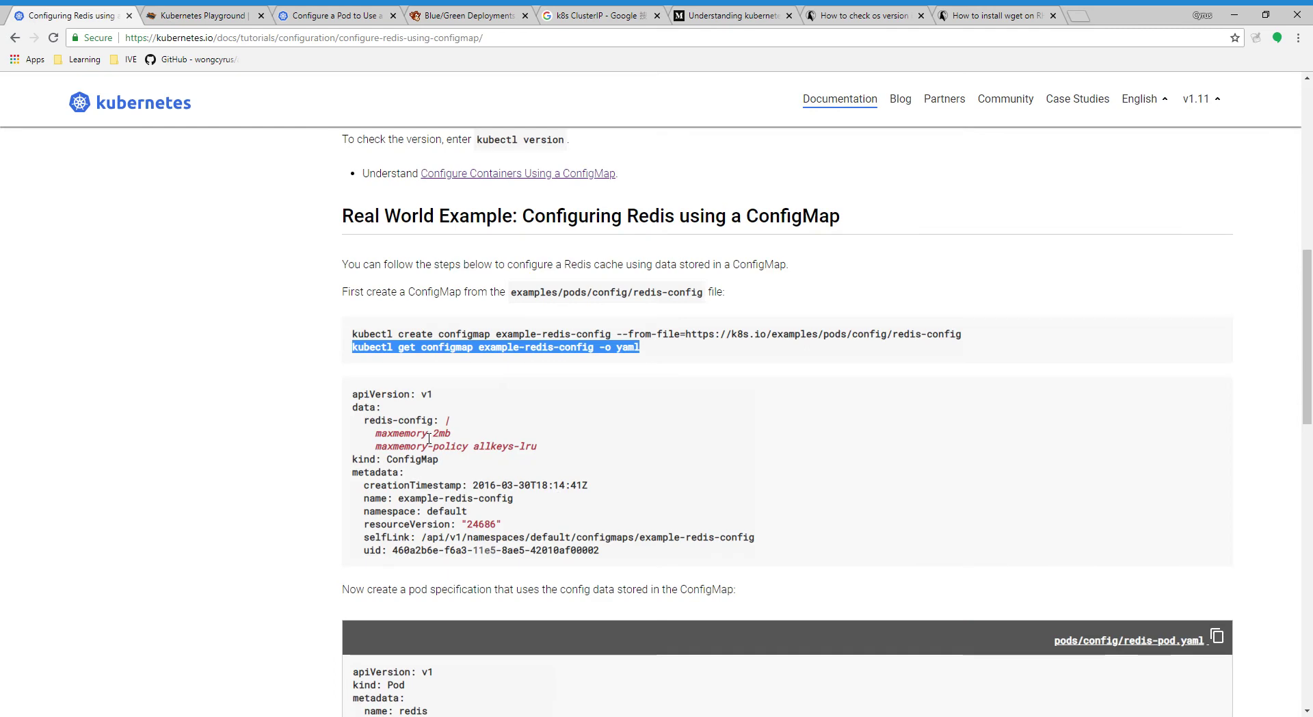
- Inspect redis-pod.yaml's config volume referencing the example-redis-config ConfigMap and redis-config key
scroll(427, 434, "down", 3)
scroll(889, 444, "down", 3)
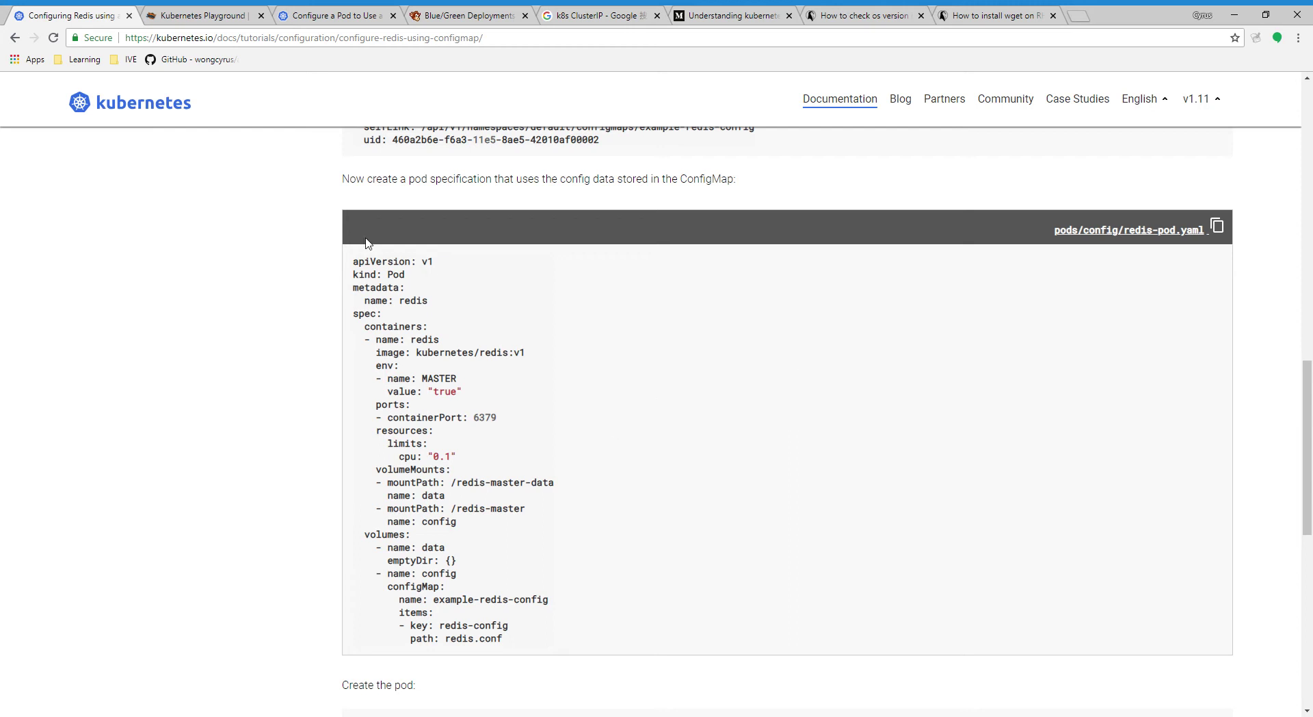
scroll(419, 278, "down", 1)
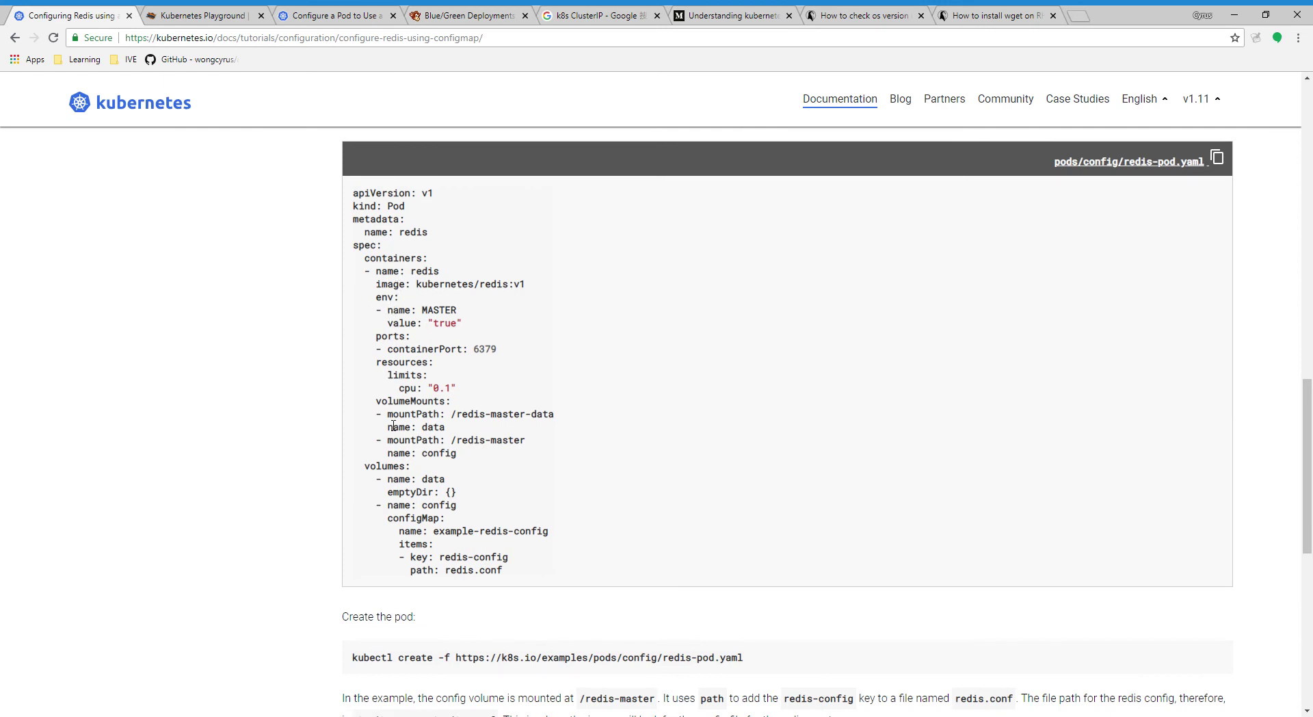
double_click(399, 521)
double_click(439, 506)
double_click(407, 521)
left_click(419, 542)
left_click_drag(438, 531, 557, 532)
left_click(457, 554)
double_click(448, 558)
left_click_drag(369, 215, 536, 241)
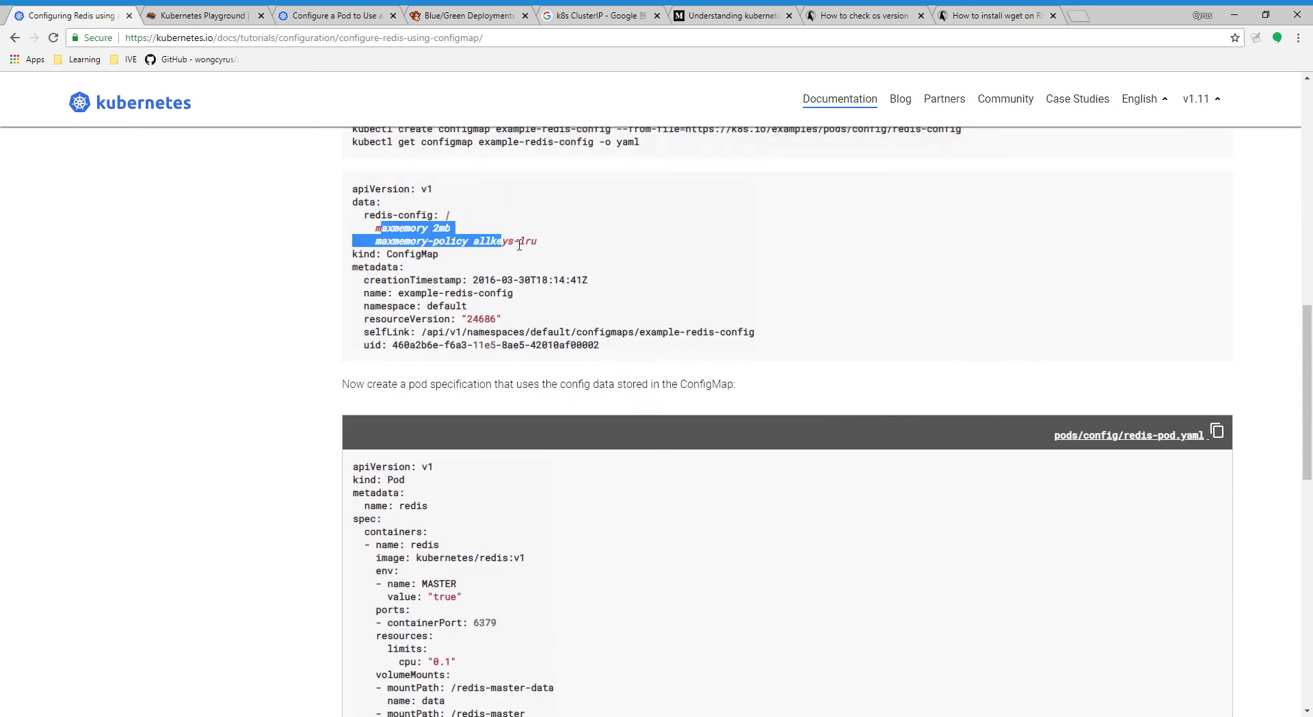
- Note the /redis-master/redis.conf mount path and copy the kubectl create -f redis-pod.yaml command
scroll(467, 606, "down", 3)
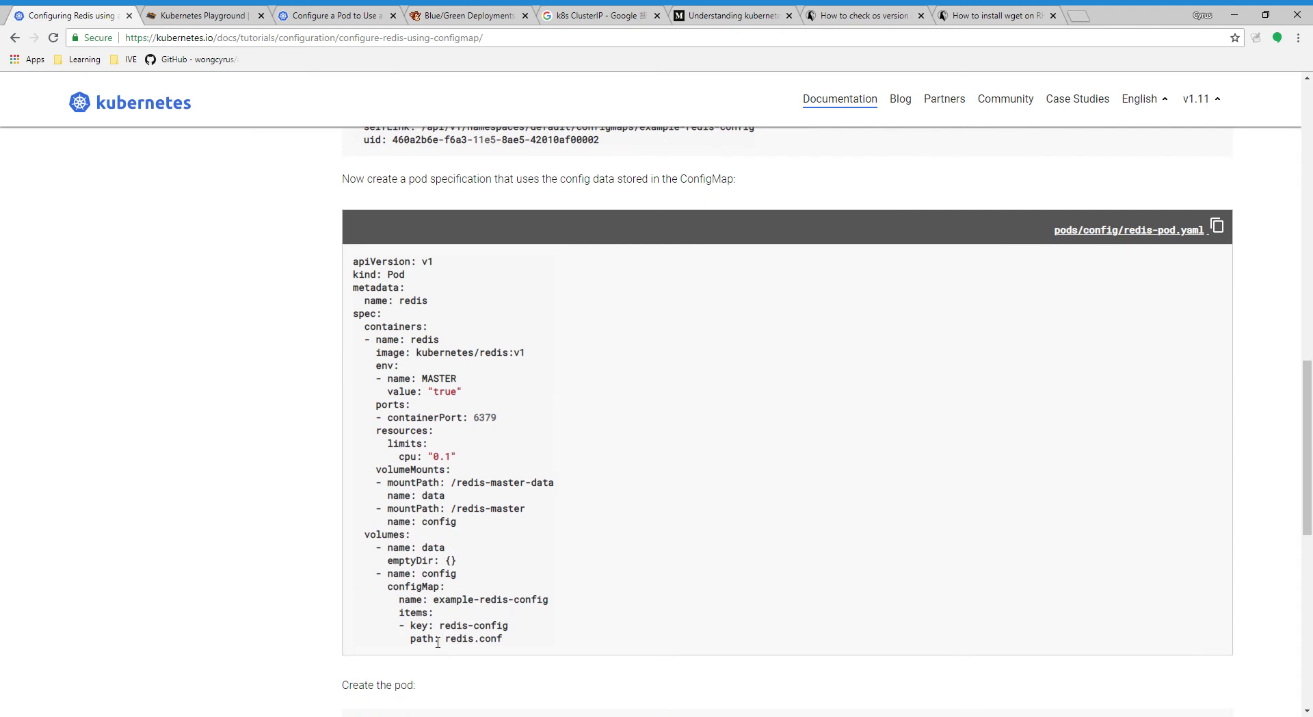
left_click_drag(447, 641, 513, 645)
scroll(582, 539, "down", 4)
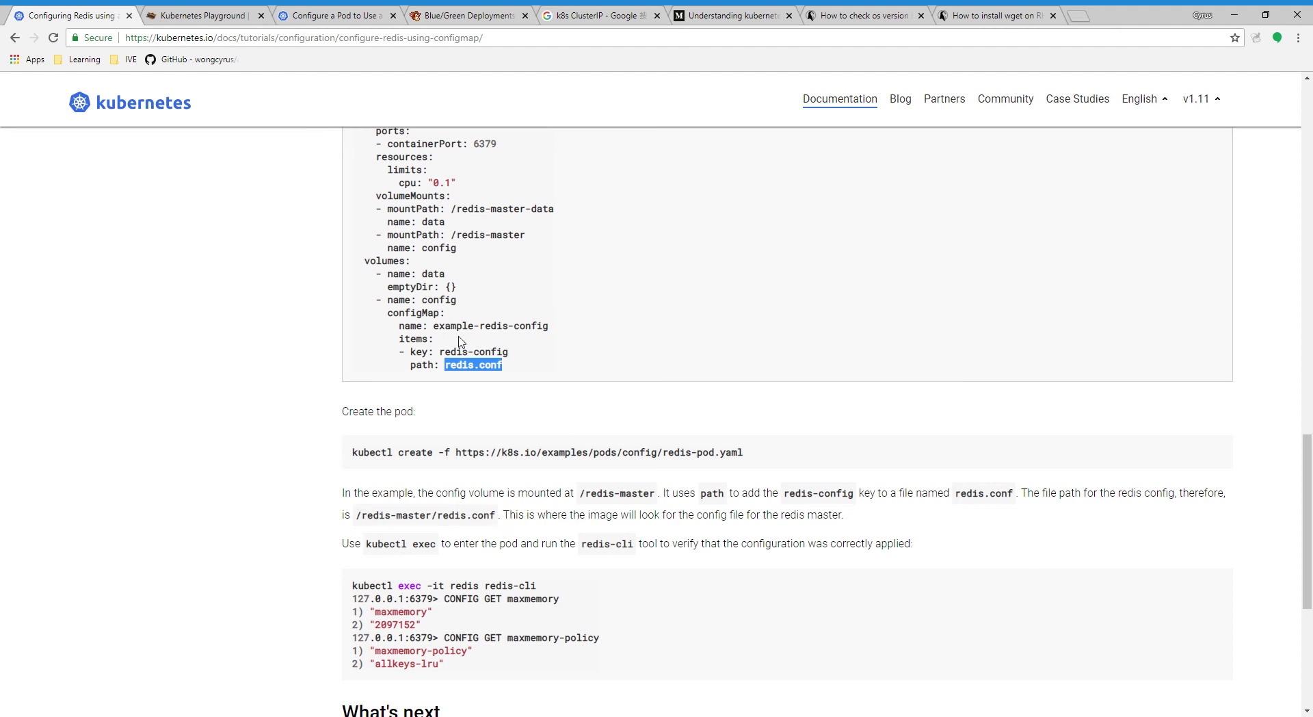
left_click_drag(352, 458, 792, 464)
key("ctrl+c")
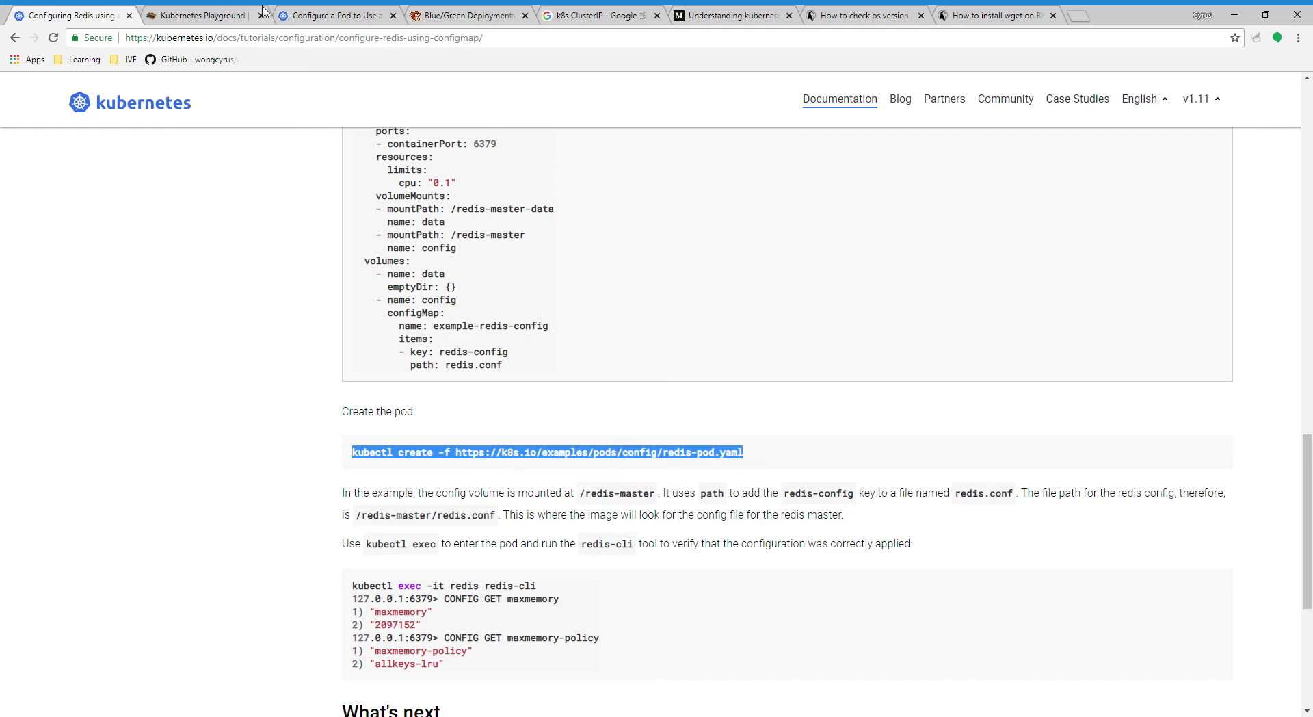
key("ctrl+Tab")
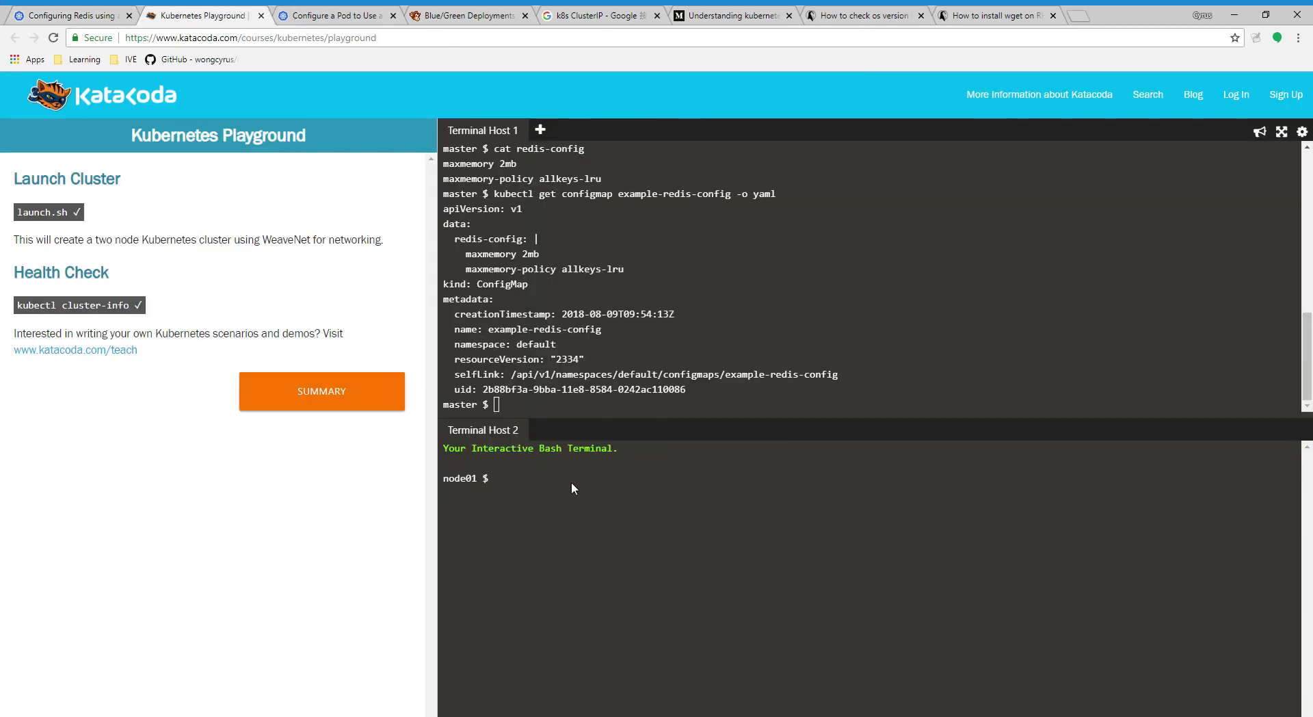
- Create the redis pod by running kubectl create -f with the redis-pod.yaml manifest
left_click(588, 403)
key("ctrl+v")
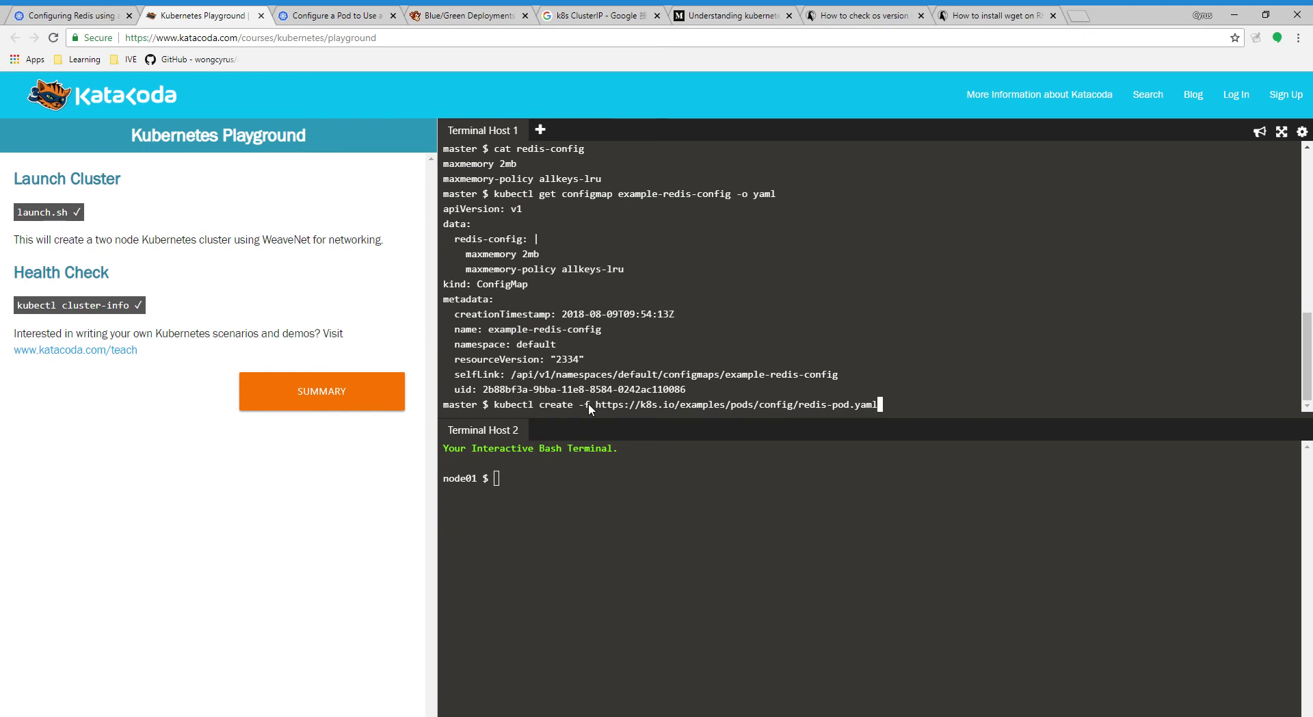
key("Return")
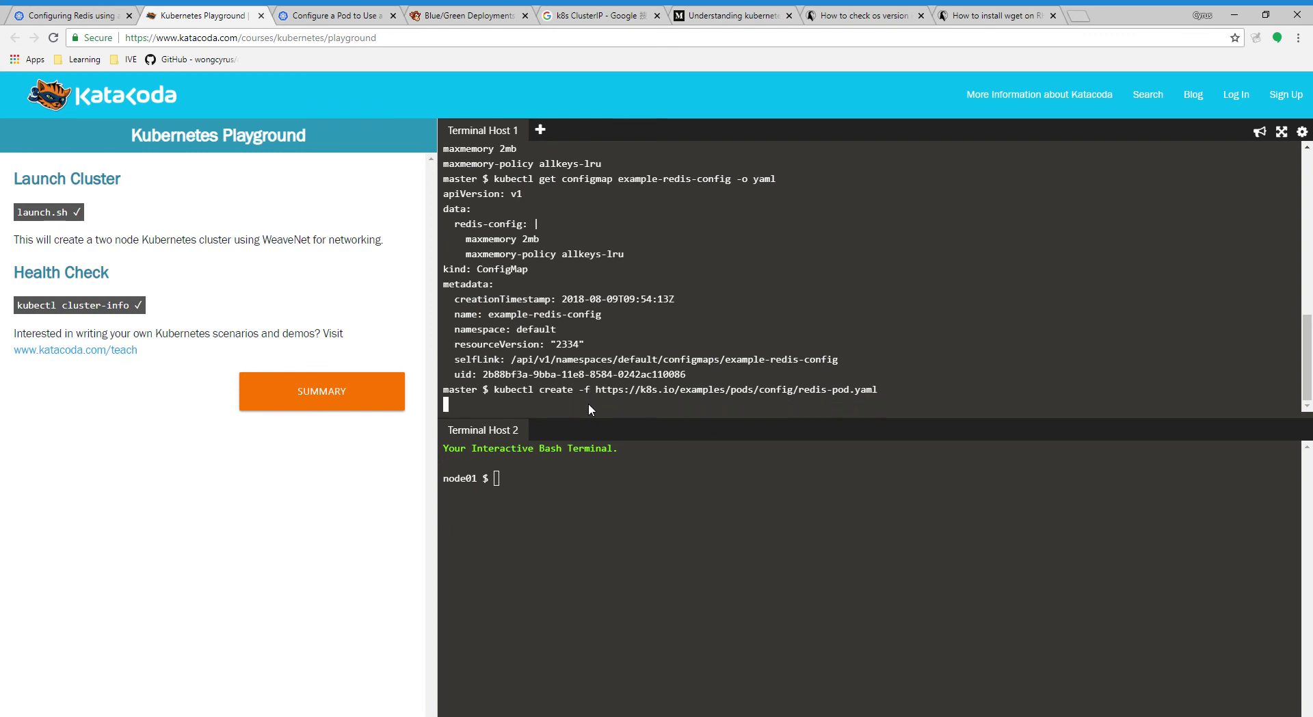
- Scroll the tutorial to the kubectl exec redis-cli verification step
left_click(72, 14)
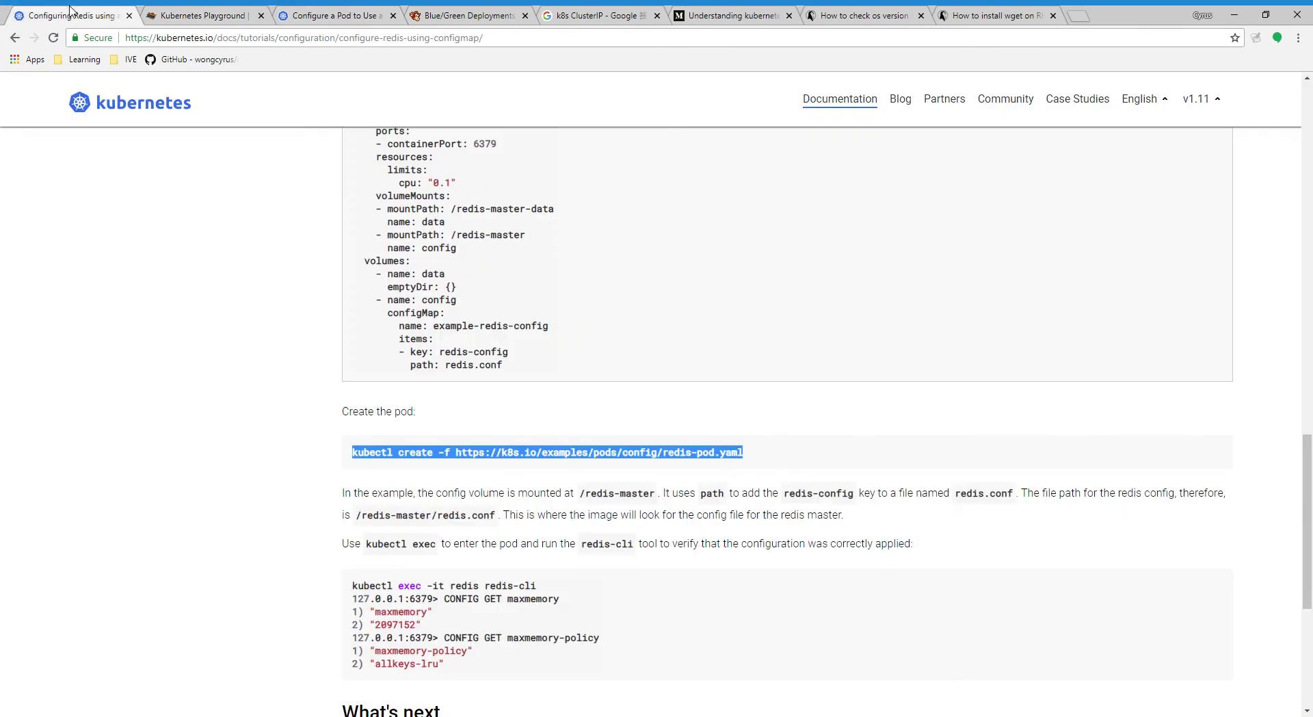
scroll(600, 433, "up", 2)
scroll(629, 389, "up", 2)
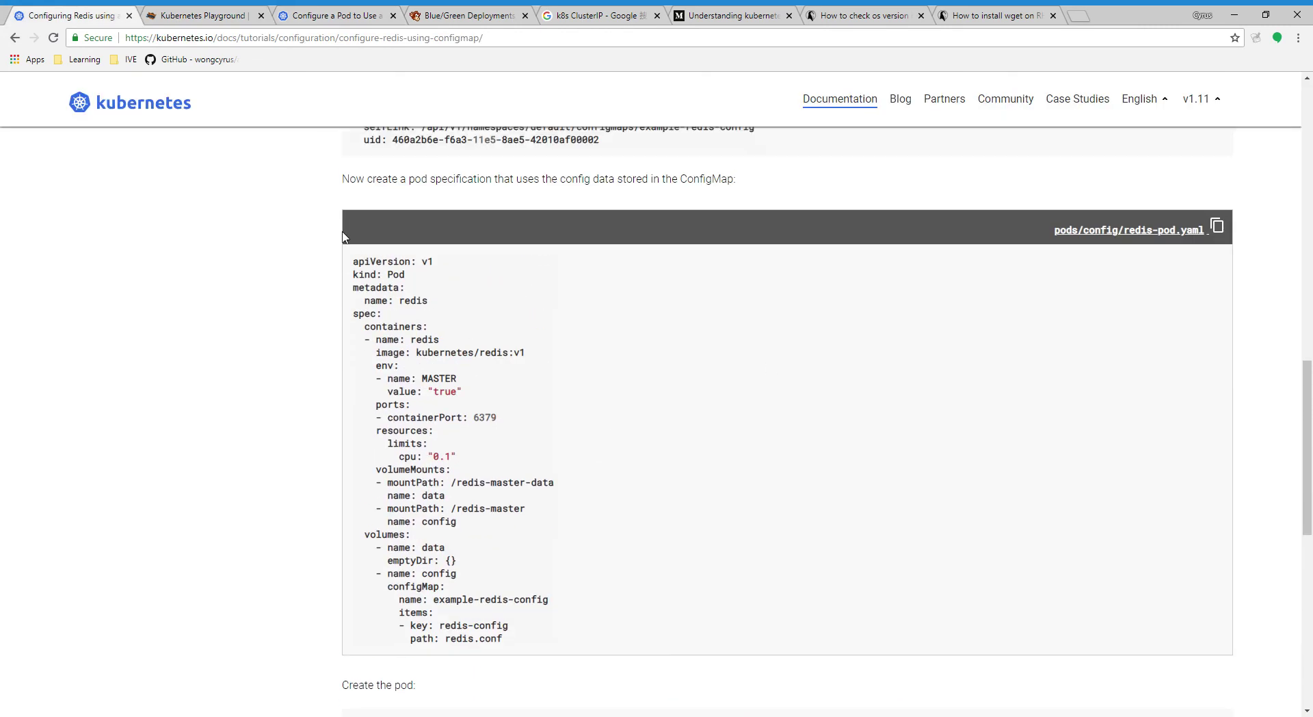
scroll(483, 277, "down", 1)
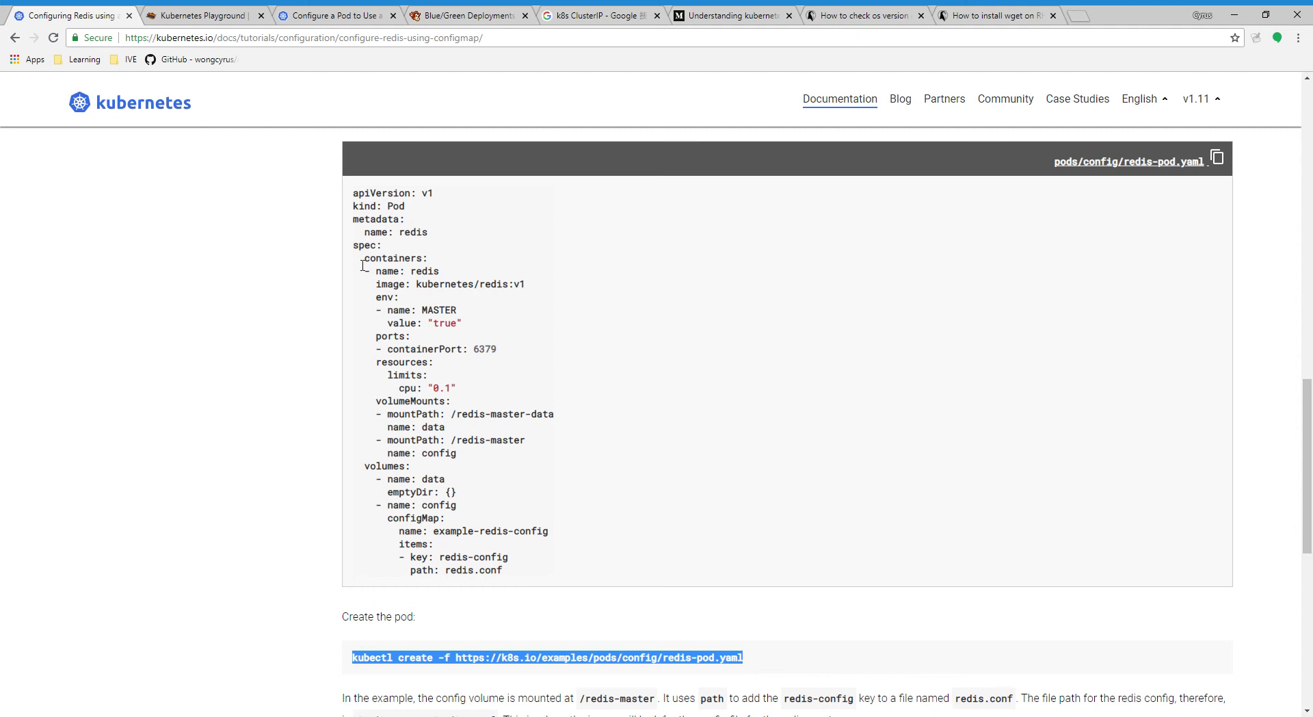
scroll(504, 560, "down", 3)
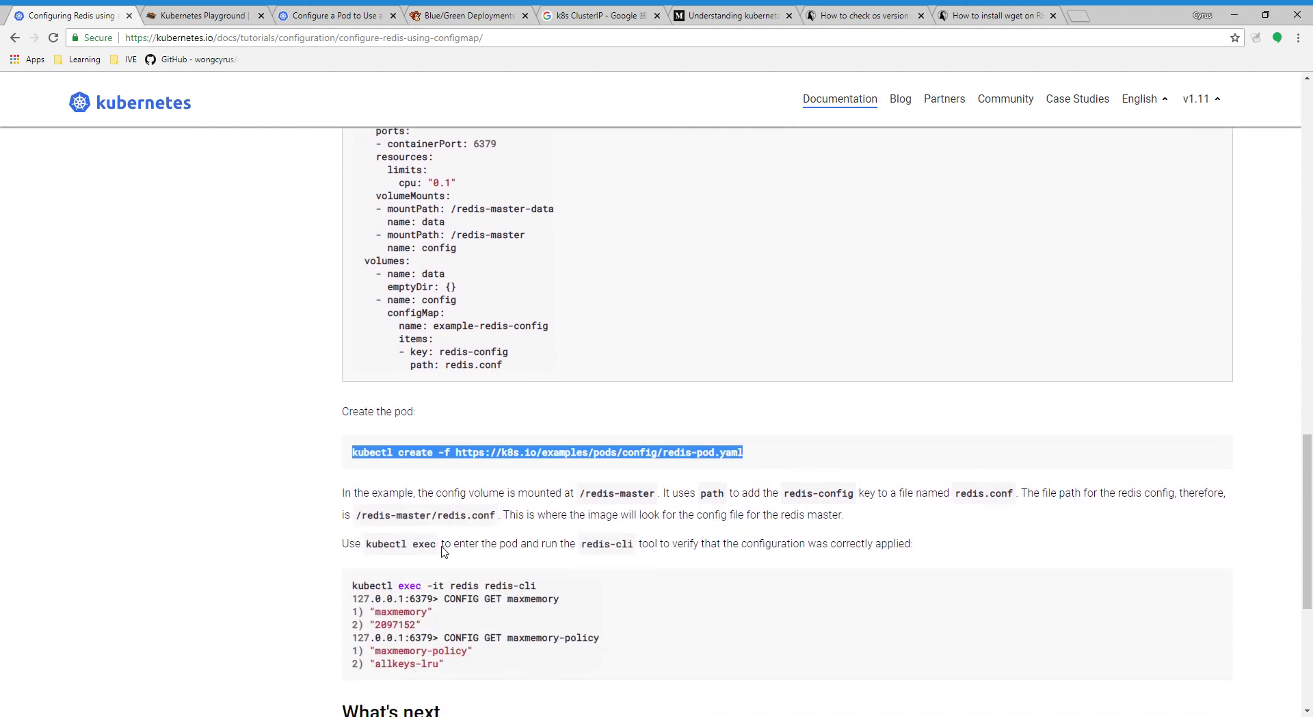
left_click(212, 14)
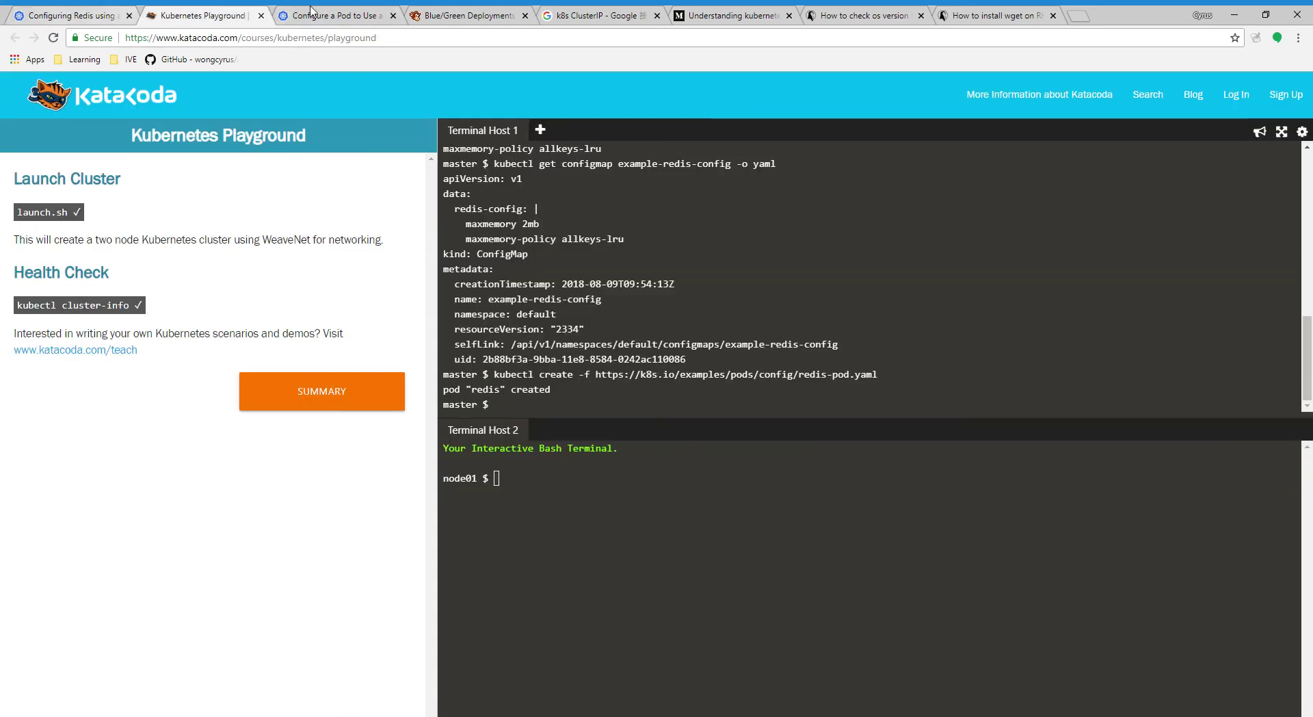
left_click(104, 9)
scroll(391, 386, "down", 2)
scroll(391, 386, "down", 1)
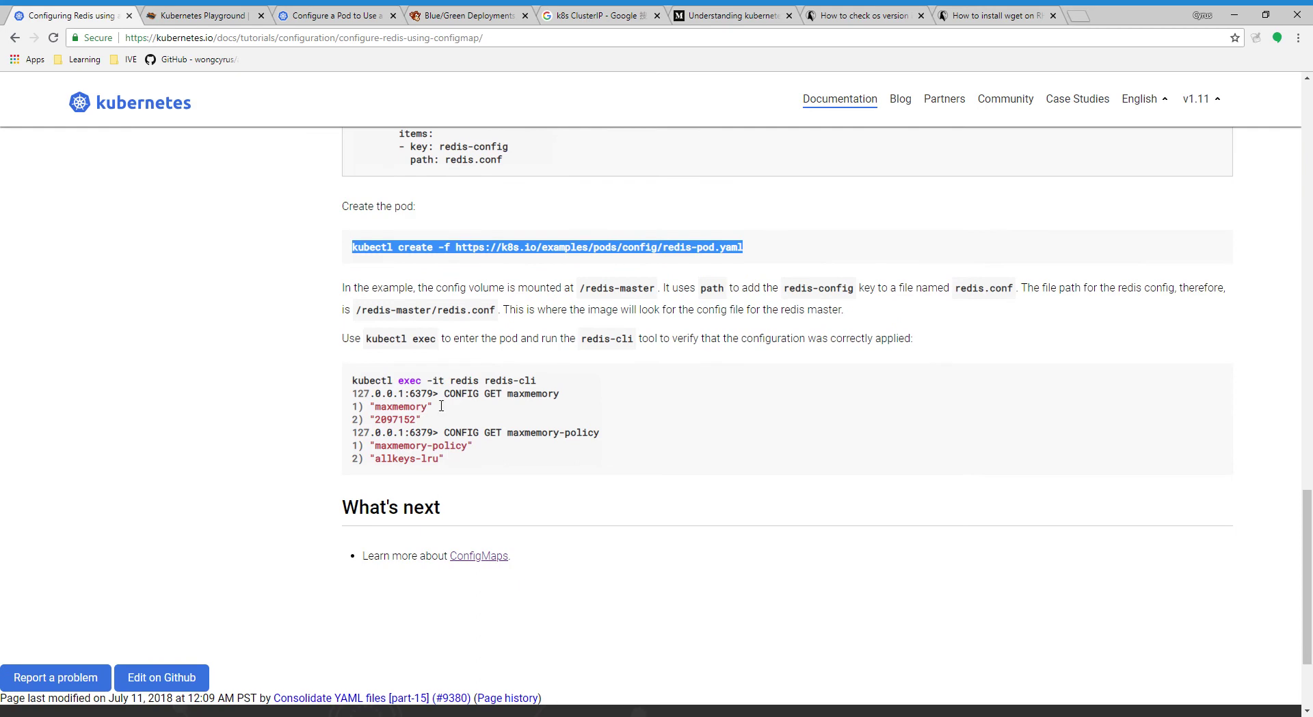
- Run 'kubectl exec -it redis redis-cli' to open redis-cli inside the redis pod
key("ctrl+Tab")
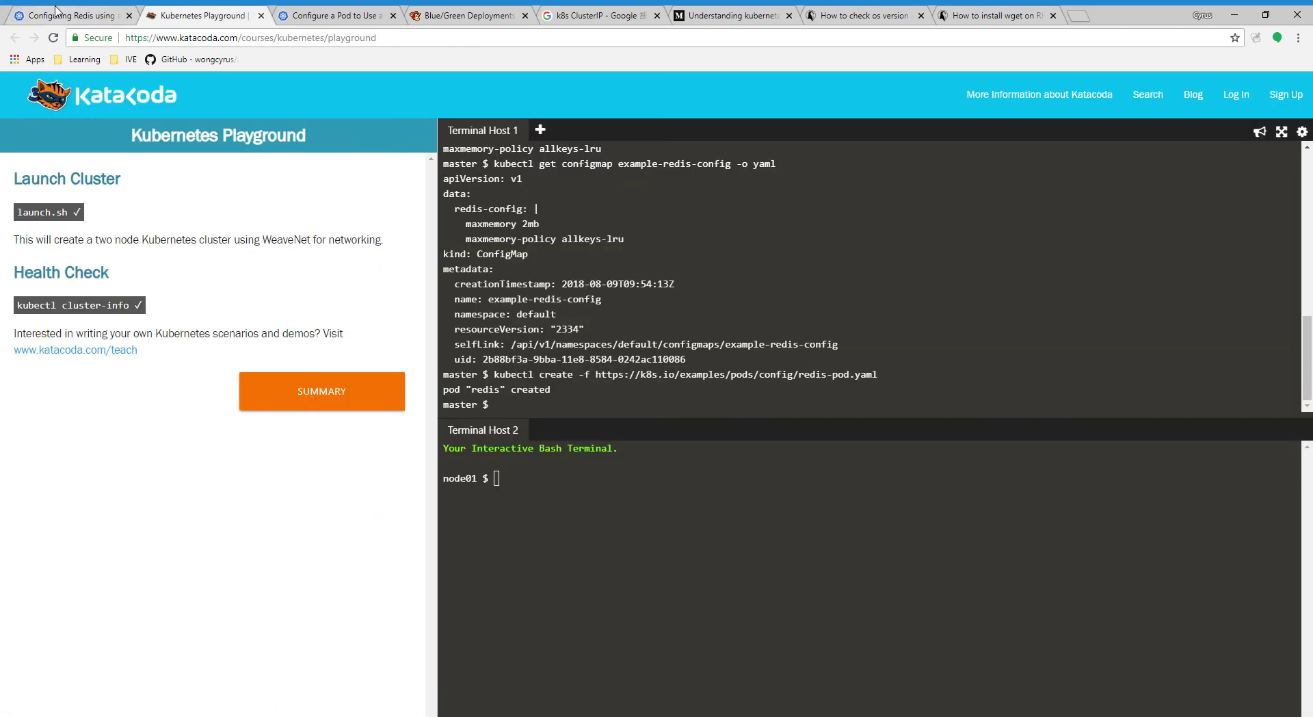
key("ctrl+shift+Tab")
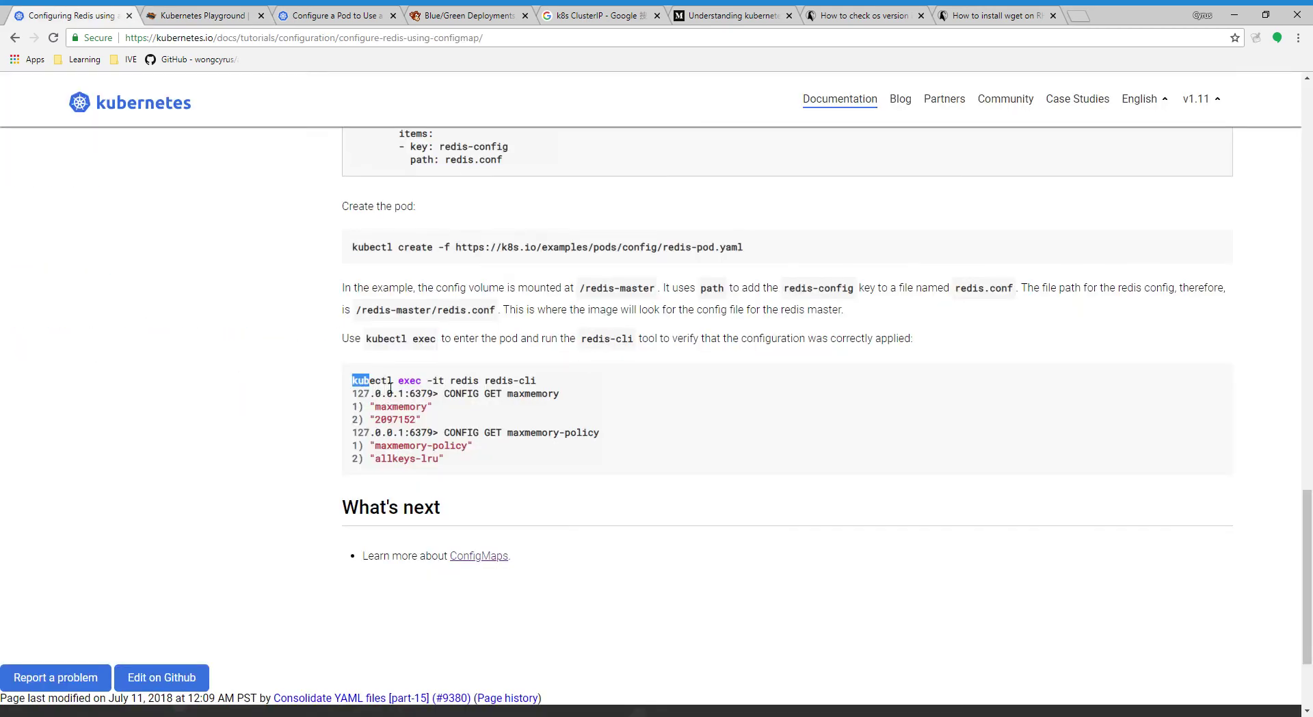
left_click_drag(352, 381, 540, 383)
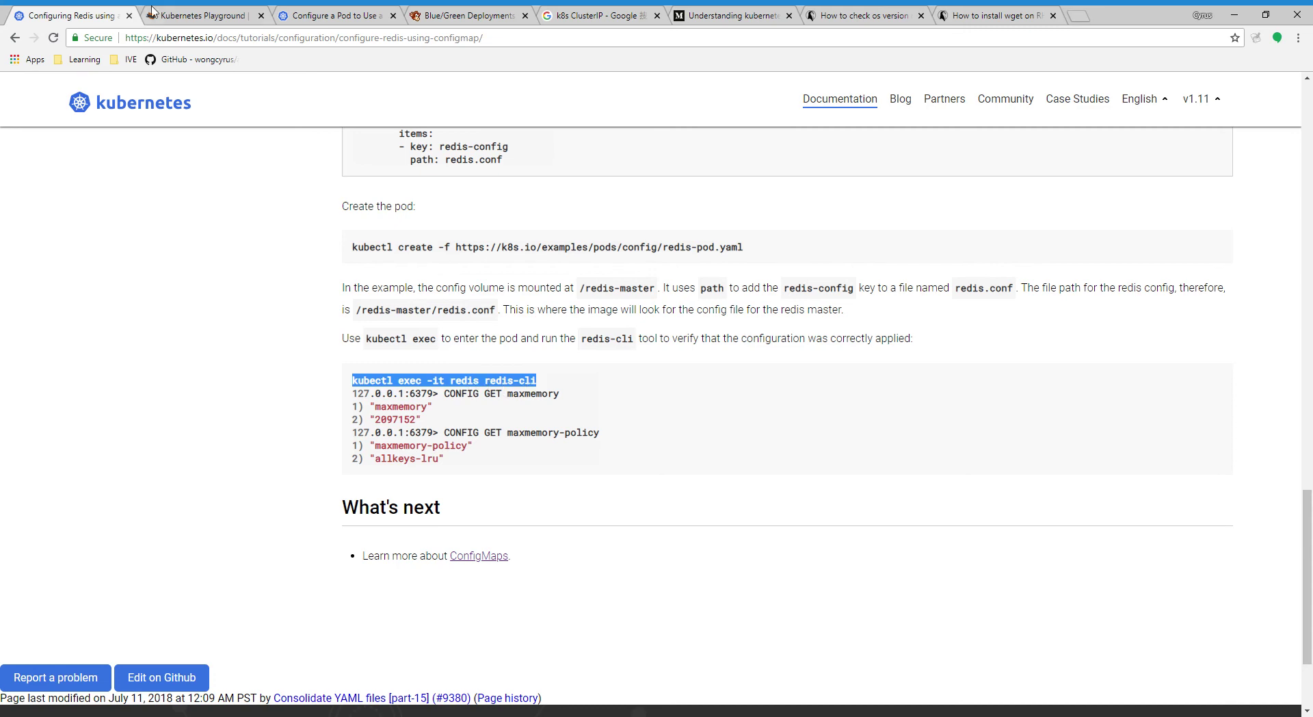
left_click(198, 15)
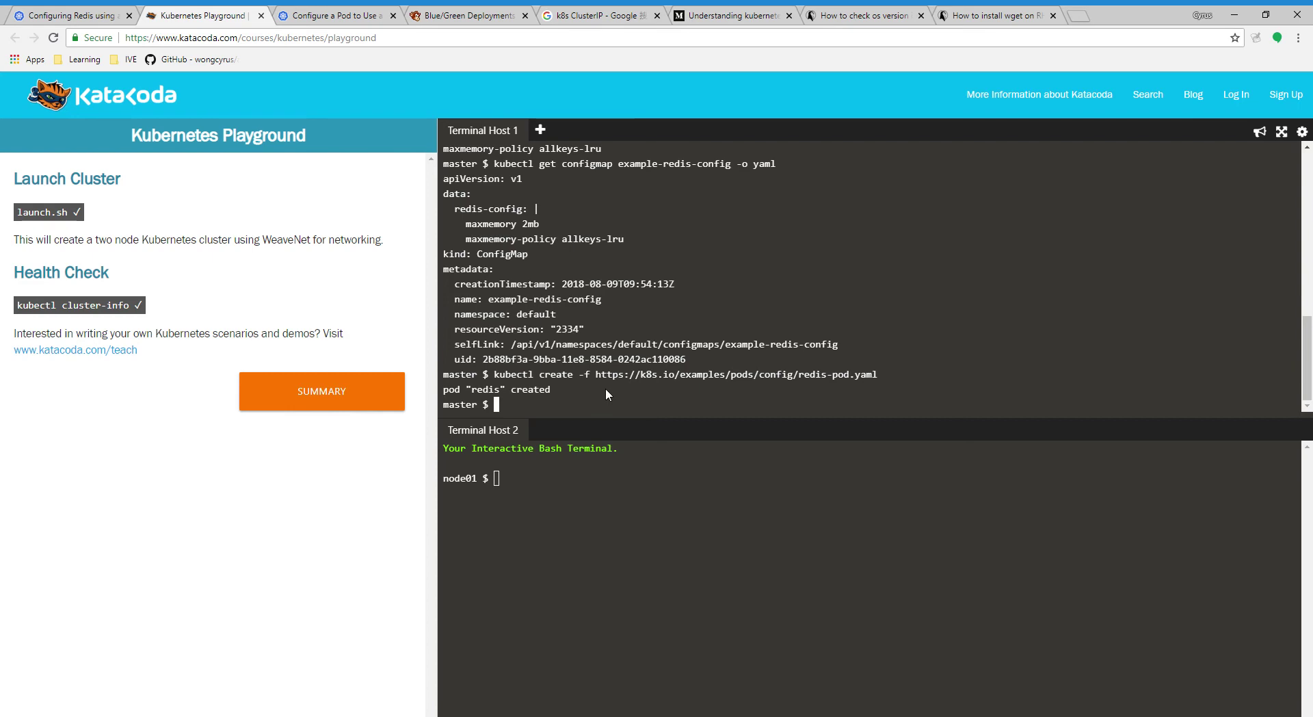
type("kubectl exec -it redis redis-cli")
key("Return")
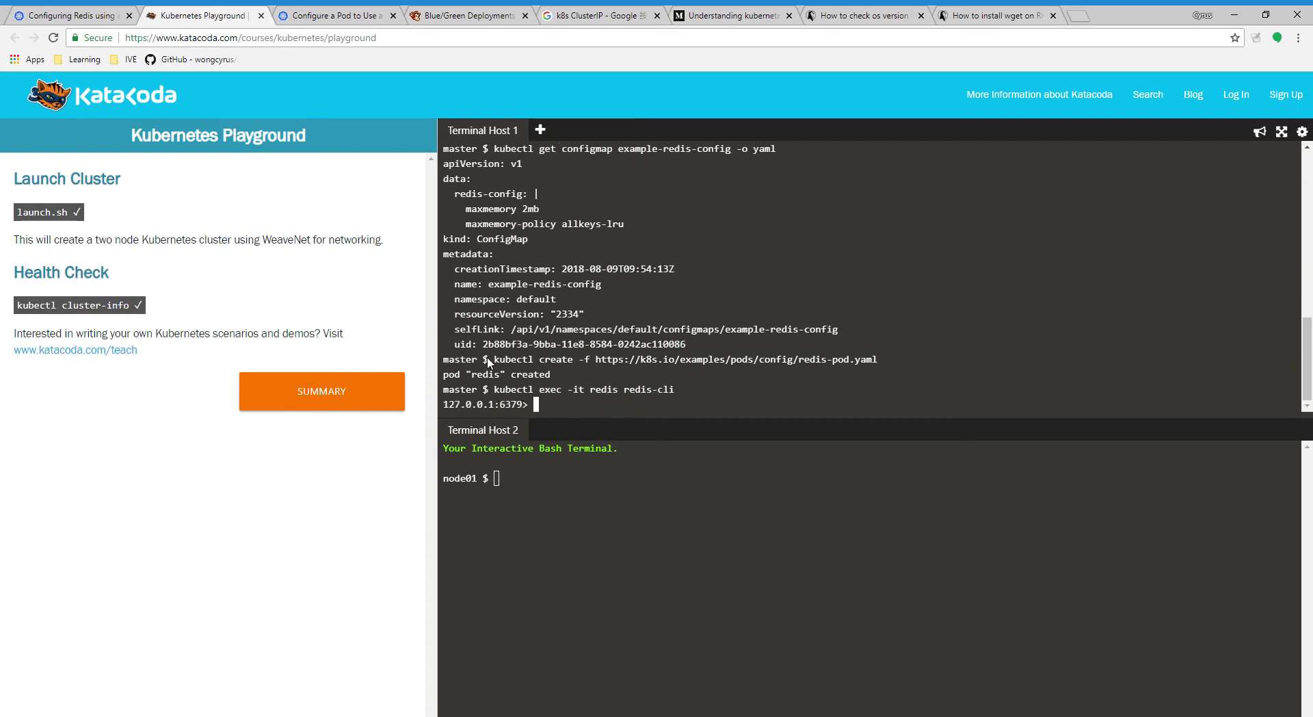
- Select the 'CONFIG GET maxmemory' command in the tutorial
left_click(105, 11)
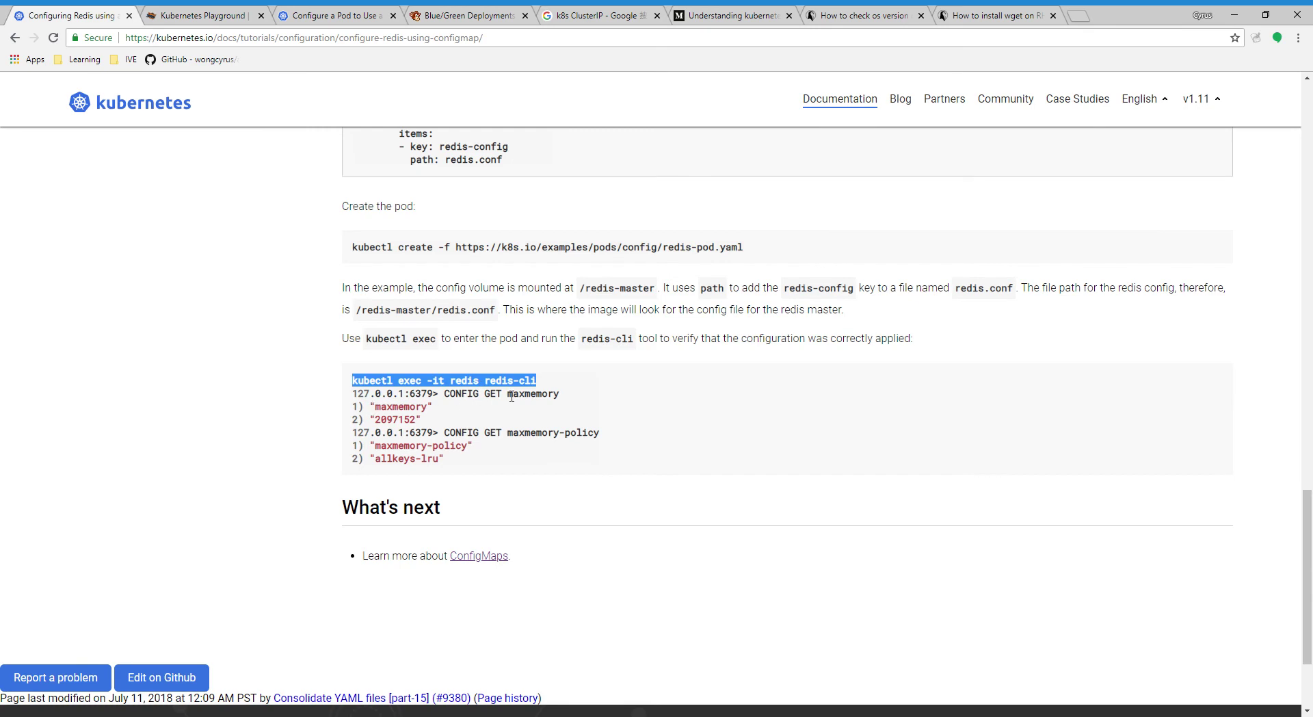
left_click_drag(445, 397, 559, 397)
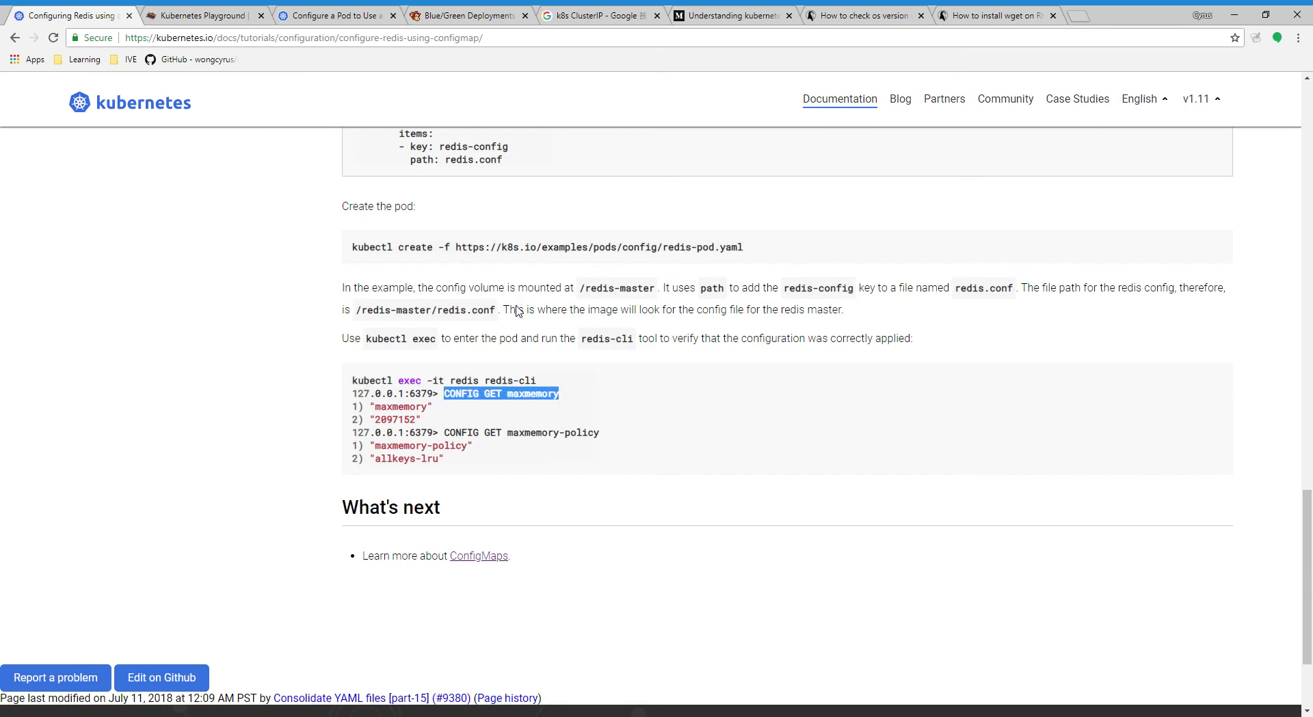
scroll(619, 403, "up", 5)
scroll(578, 374, "down", 2)
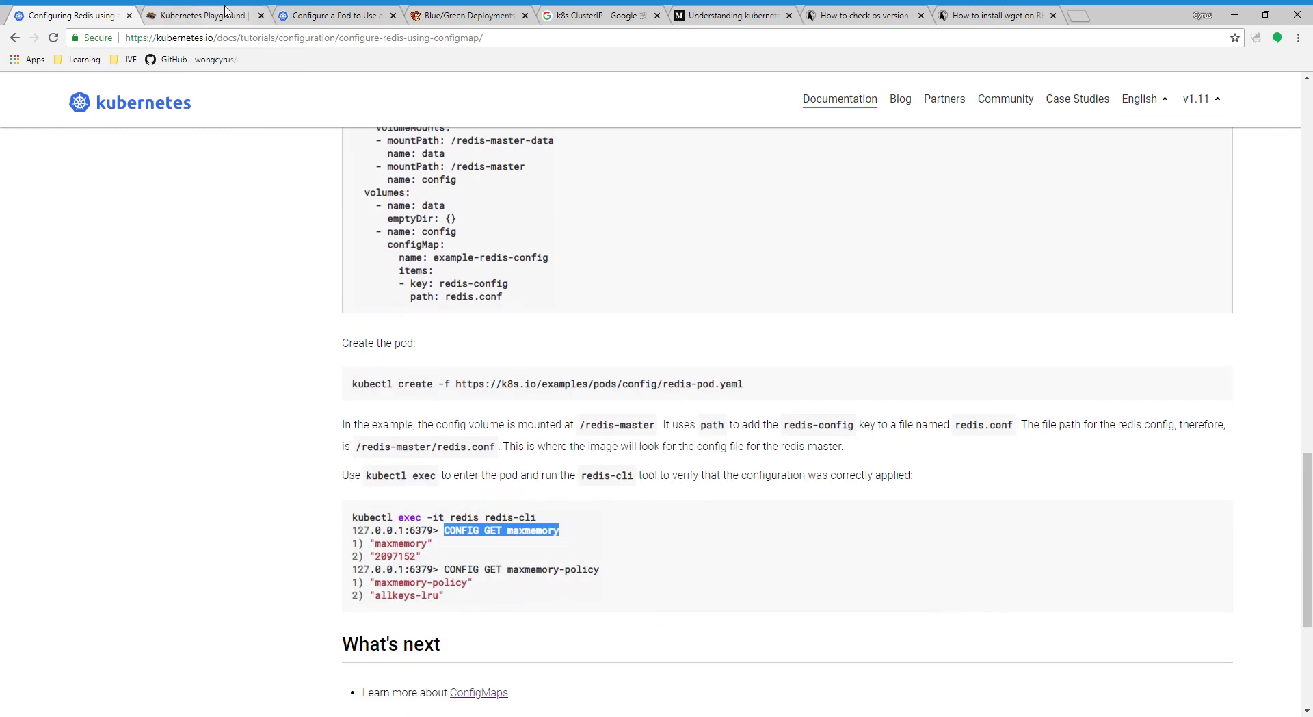
key("ctrl+Tab")
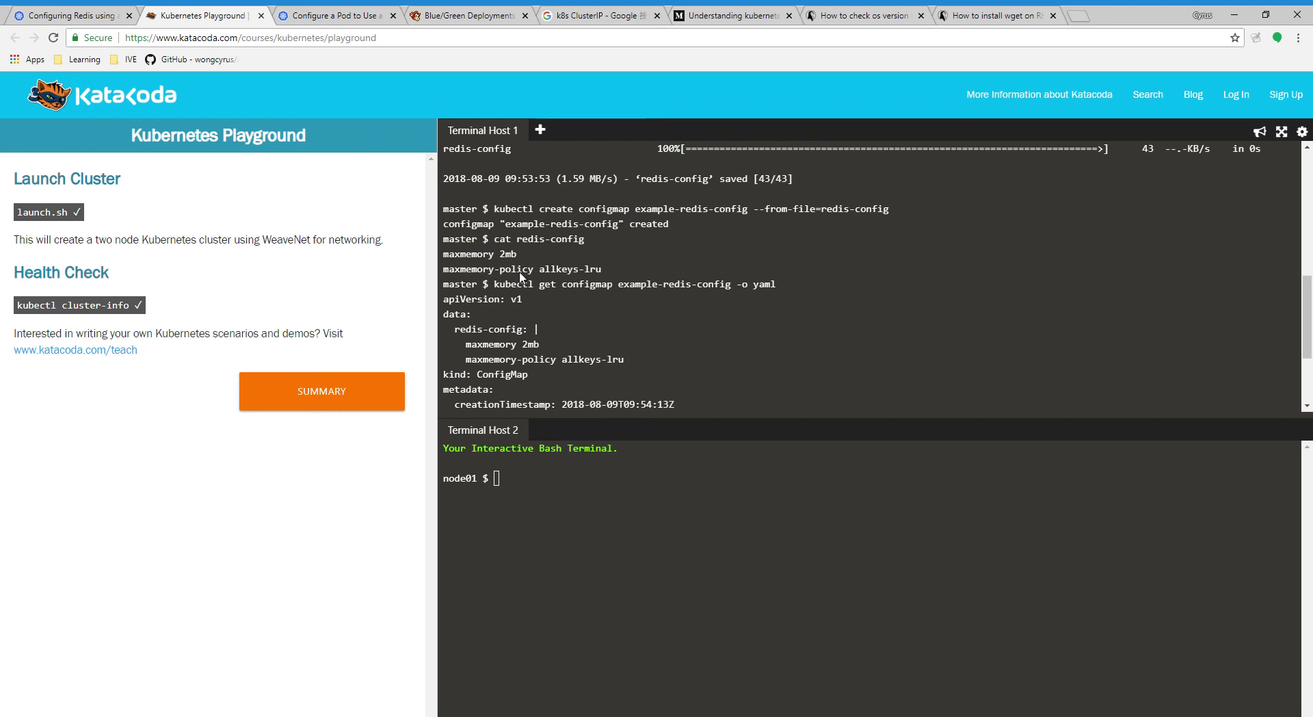
- Clear the stray kubectl exec text at the redis-cli prompt
scroll(622, 388, "down", 3)
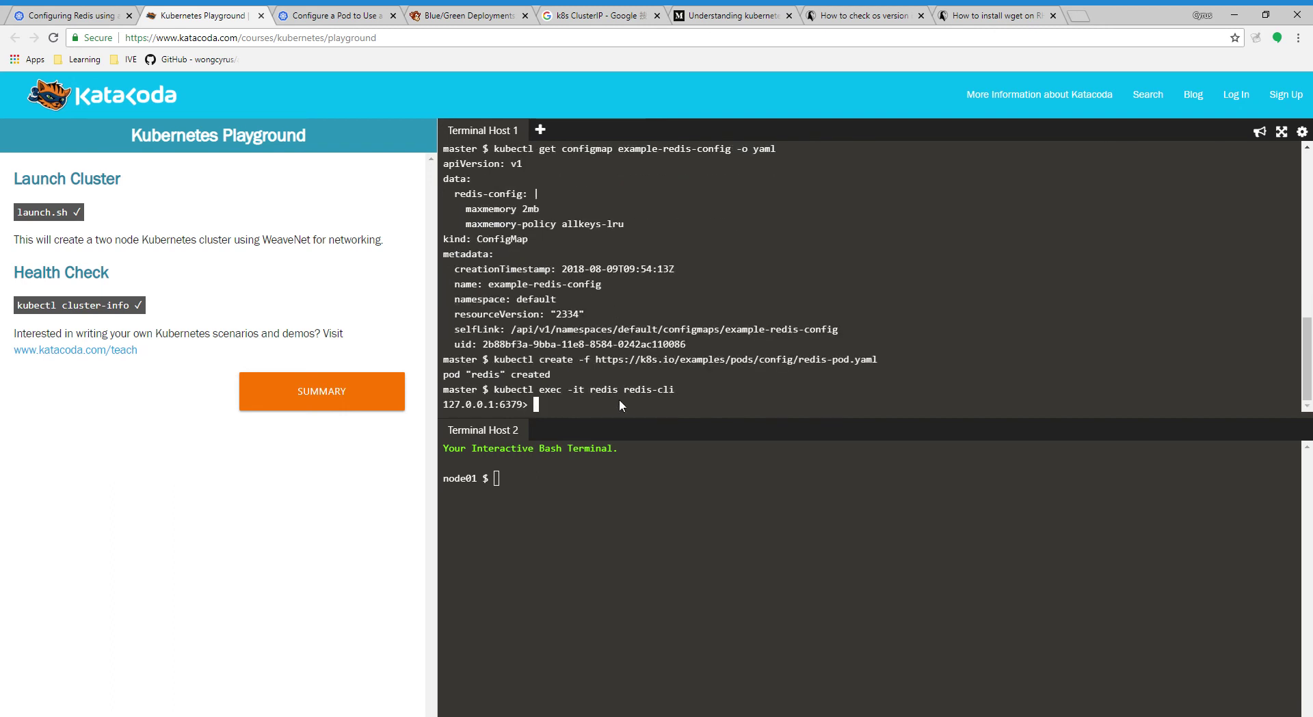
type("kubectl exec -it redis redis-cl")
key("BackSpace")
key("BackSpace")
key("BackSpace")
key("BackSpace")
key("BackSpace")
key("BackSpace")
key("BackSpace")
- Run CONFIG GET maxmemory in redis-cli, confirming 2097152, then select the maxmemory-policy query
key("ctrl+shift+Tab")
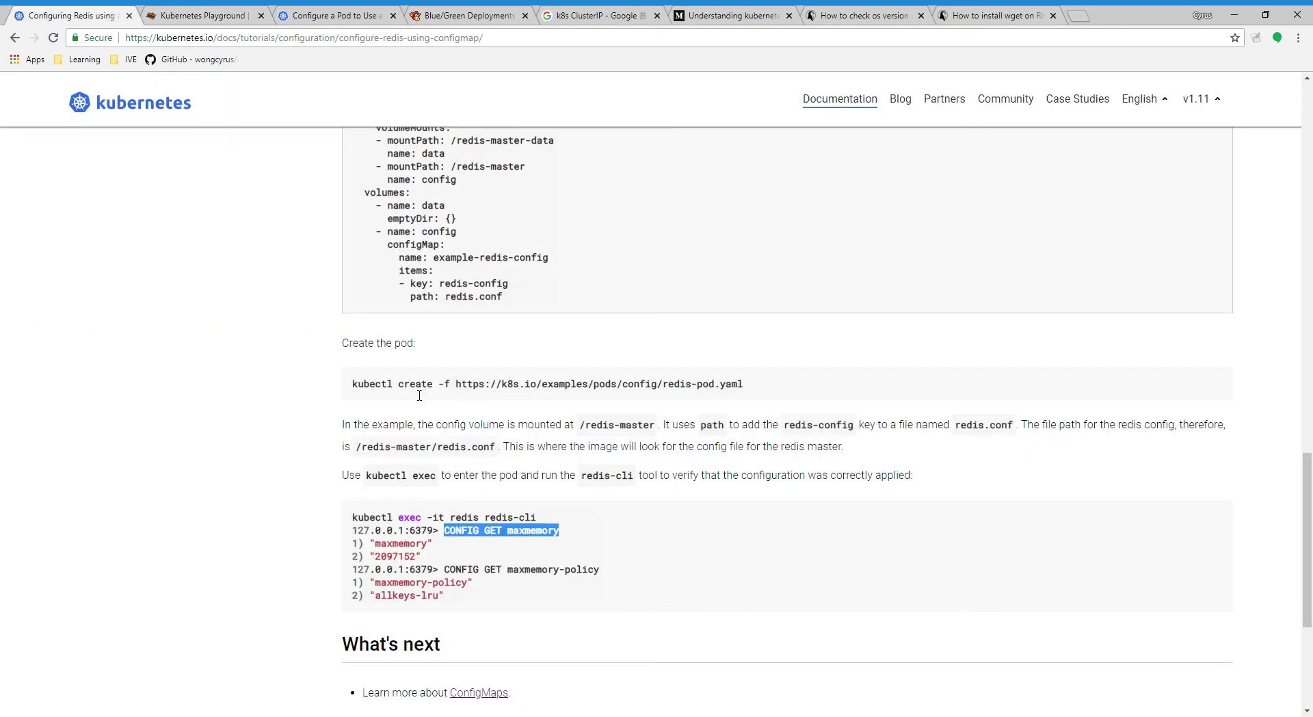
left_click(472, 533)
left_click_drag(444, 531, 566, 532)
key("ctrl+c")
left_click(205, 13)
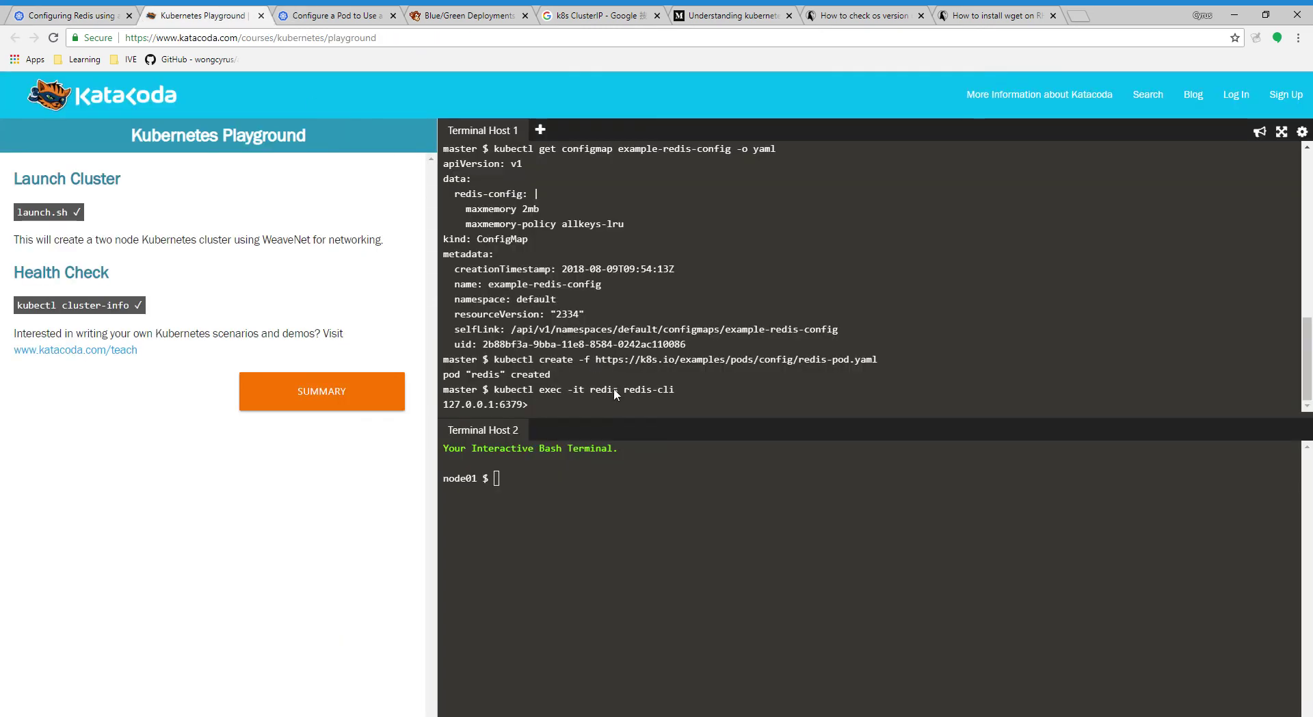
key("ctrl+v")
key("Return")
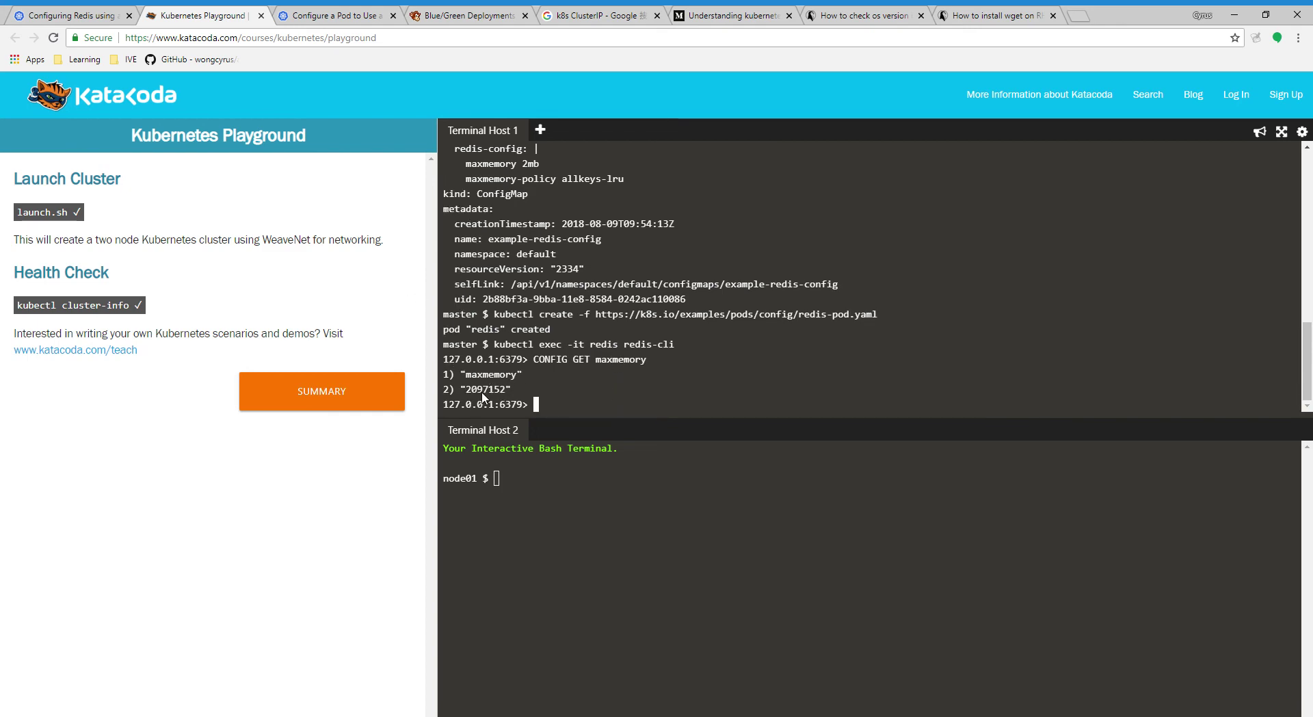
left_click(59, 10)
left_click_drag(444, 569, 532, 574)
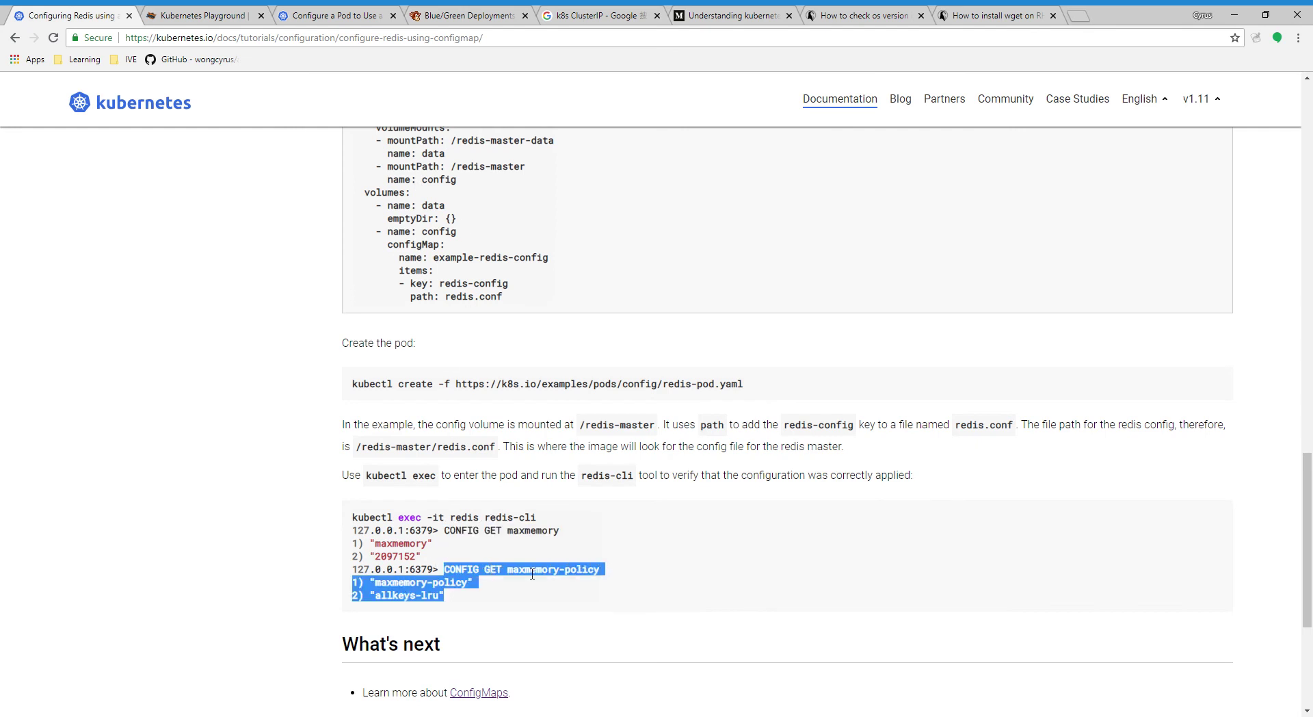
- Run 'CONFIG GET maxmemory-policy' at the redis-cli prompt and confirm it returns allkeys-lru
left_click_drag(445, 569, 606, 574)
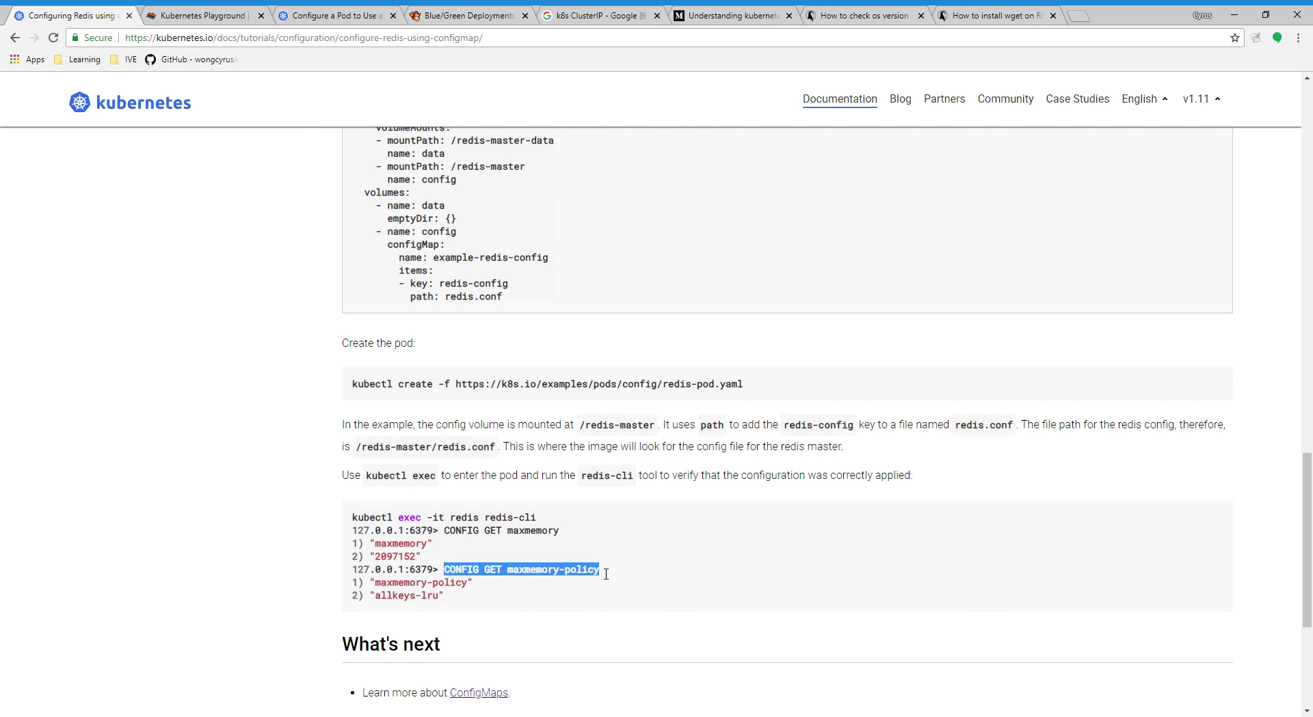
left_click(197, 13)
type("CONFIG GET maxmemory-policy")
key("Return")
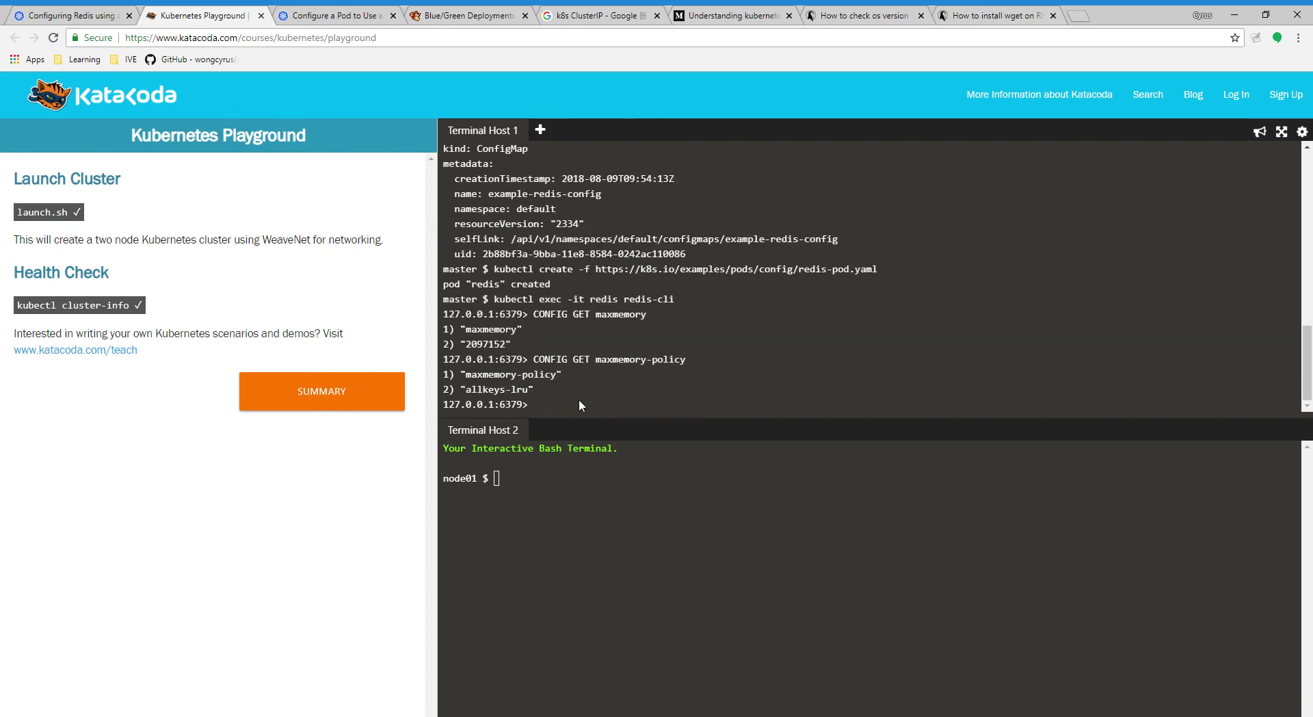
left_click(87, 15)
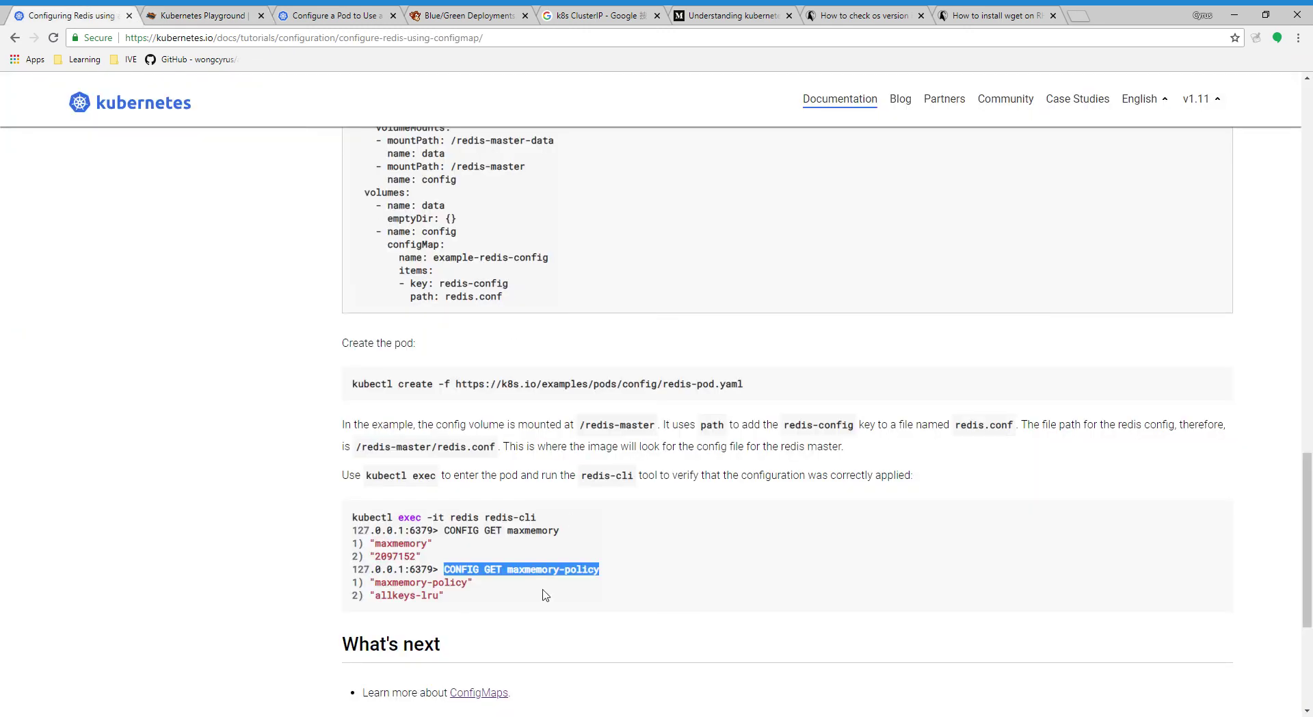
scroll(534, 601, "down", 3)
left_click(200, 9)
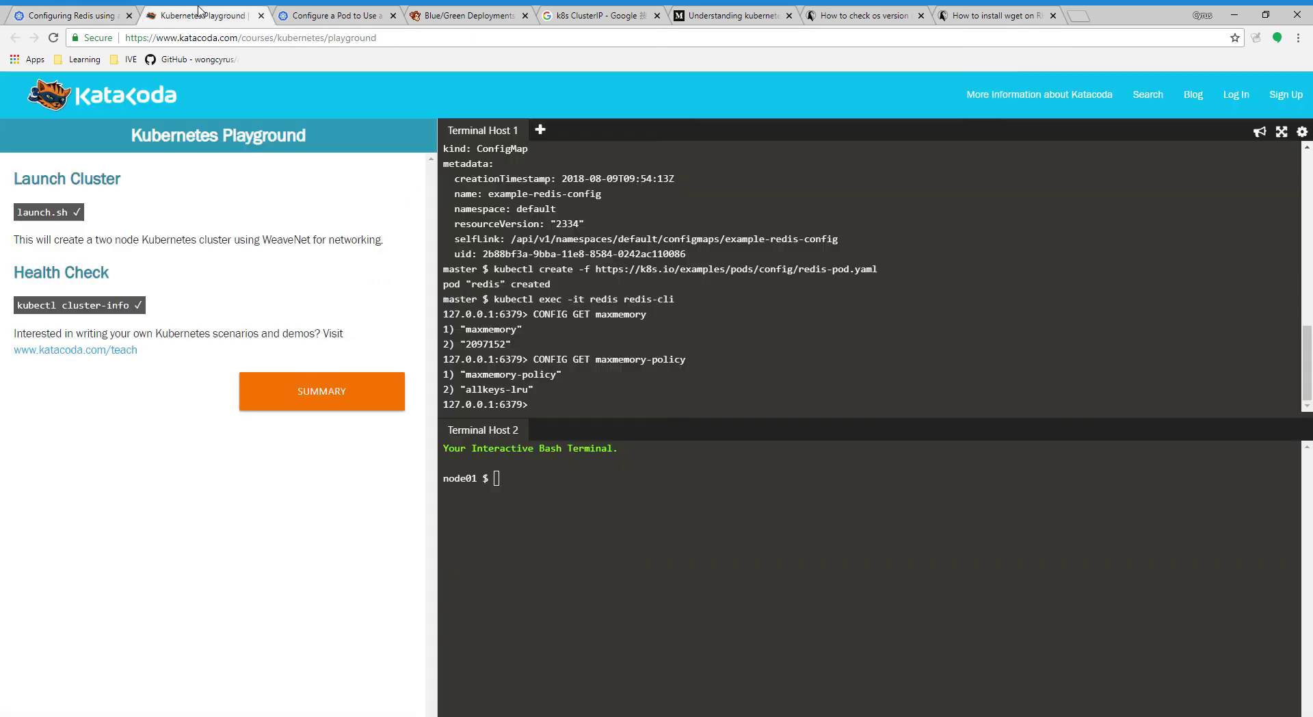